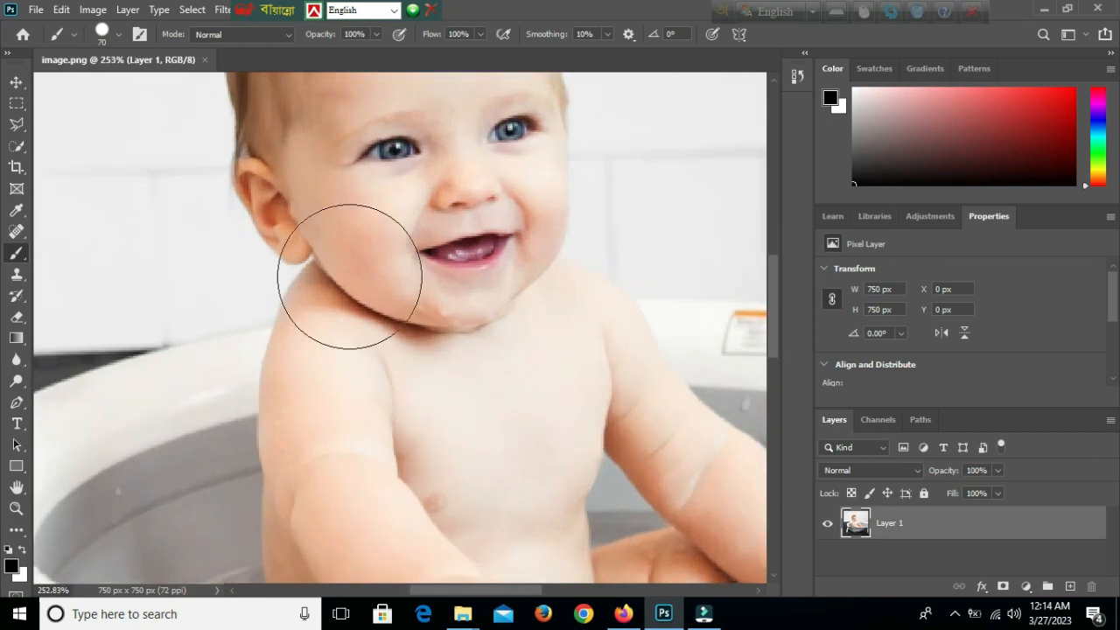
# Select the baby with the Quick Selection tool, from the head down to the tub's rim
pyautogui.scroll(3, 404, 281)
pyautogui.click(17, 146)
pyautogui.click(112, 159)
pyautogui.scroll(-4, 434, 349)
pyautogui.moveTo(337, 278)
pyautogui.mouseDown()
pyautogui.moveTo(505, 315)
pyautogui.moveTo(569, 280)
pyautogui.mouseUp()
pyautogui.scroll(-1, 569, 234)
pyautogui.scroll(-3, 400, 257)
pyautogui.scroll(-2, 412, 376)
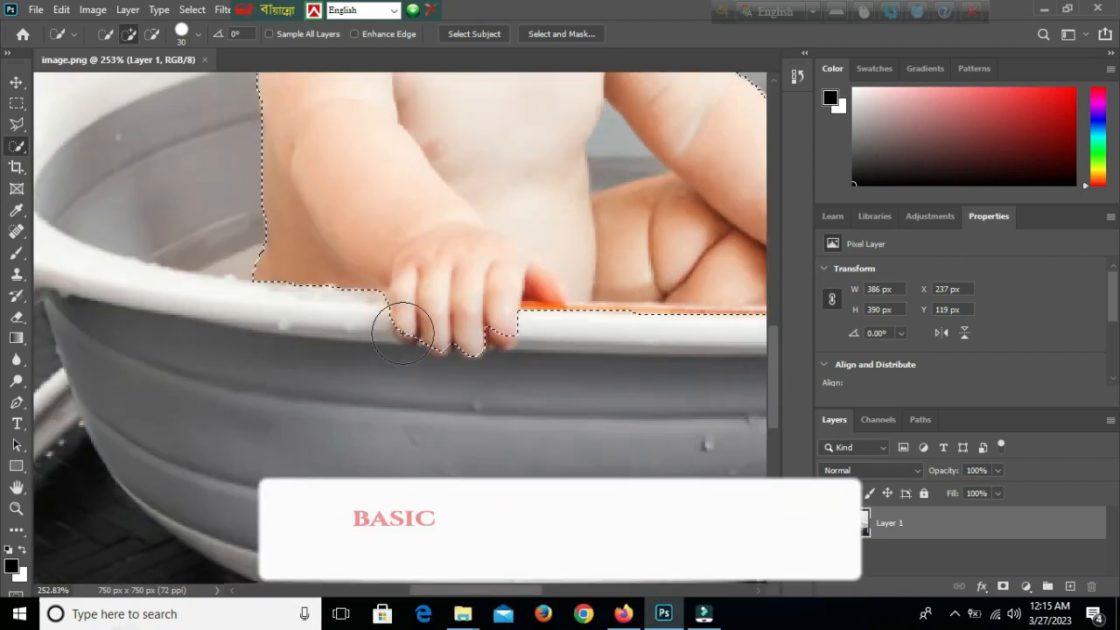
# Add the missed fingertips on the tub's rim to the baby selection with the Polygonal Lasso
pyautogui.press('l')
pyautogui.click(484, 329)
pyautogui.click(522, 334)
pyautogui.hscroll(-1, 547, 310)
# Put the selected baby on a new layer and delete the original Layer 1
pyautogui.scroll(9, 563, 299)
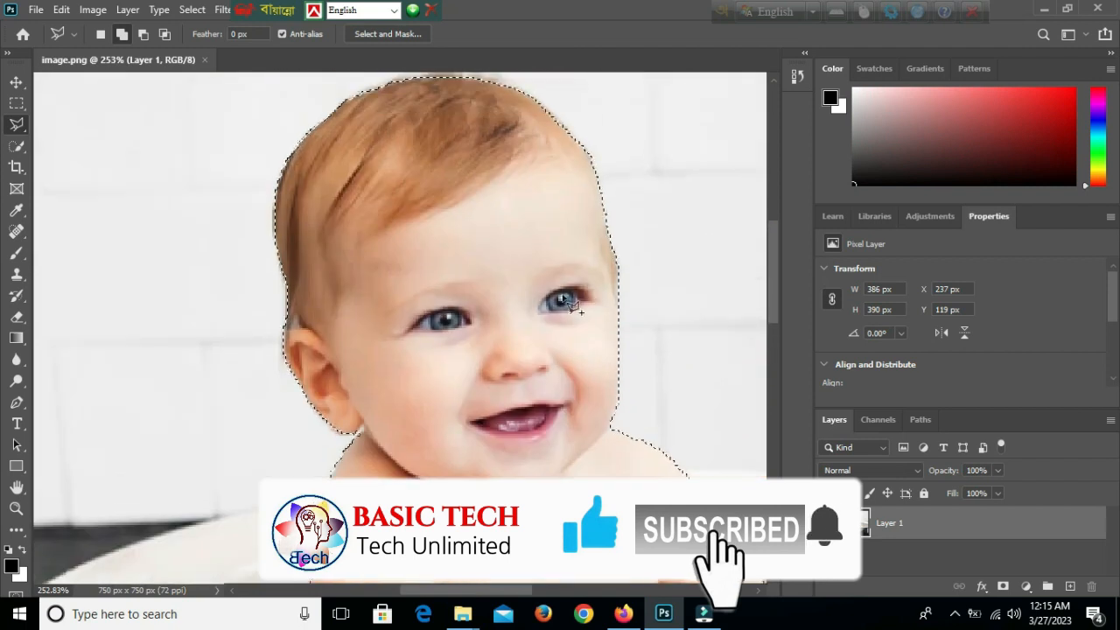
pyautogui.scroll(-3, 377, 280)
pyautogui.moveTo(886, 558); pyautogui.dragTo(1091, 586)
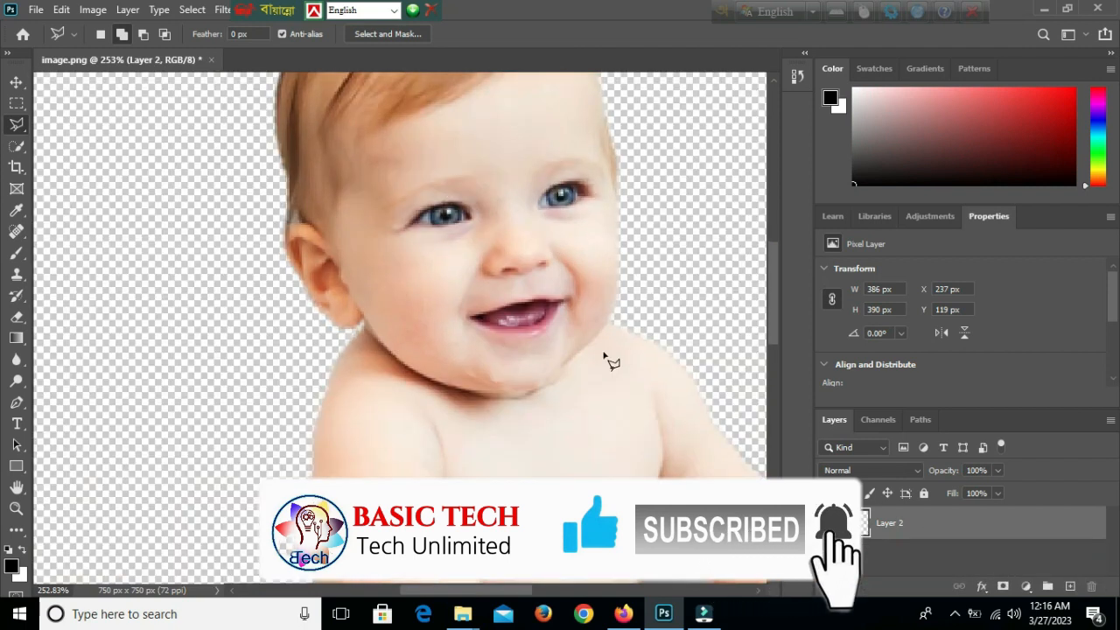
# Move the baby cutout down and to the left on the canvas, to about X 209 px, Y 162 px
pyautogui.scroll(-5, 533, 330)
pyautogui.hotkey('ctrl', '-')
pyautogui.hotkey('ctrl', '-')
pyautogui.press('v')
pyautogui.moveTo(594, 329); pyautogui.dragTo(571, 363)
pyautogui.hotkey('ctrl', '+')
pyautogui.hotkey('ctrl', '+')
pyautogui.press('w')
pyautogui.click(655, 508)
pyautogui.rightClick(651, 497)
pyautogui.click(691, 211)
# Outline the gray gap between the baby's arm and torso with the Polygonal Lasso, delete it and clear the selection
pyautogui.press('l')
pyautogui.scroll(-3, 649, 350)
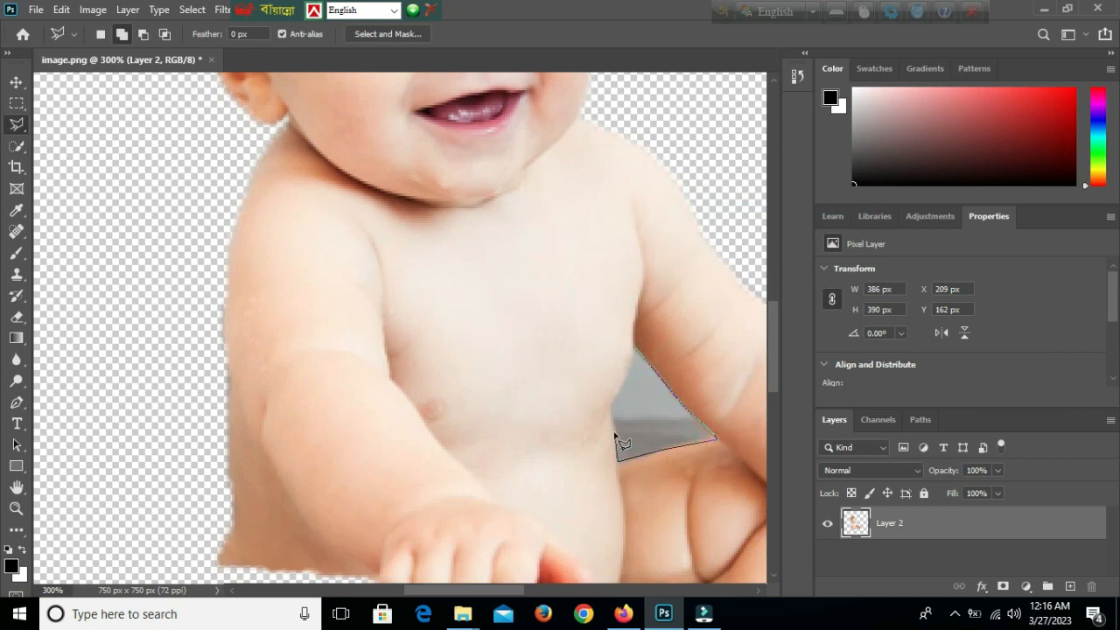
pyautogui.press('Delete')
pyautogui.rightClick(645, 276)
pyautogui.click(669, 283)
# Save the baby cutout as Baby.png
pyautogui.hotkey('ctrl', '-')
pyautogui.hotkey('ctrl', '-')
pyautogui.click(36, 10)
pyautogui.click(574, 274)
# Open the broken brown eggshell PNG and bring its egg into Baby.png as a new layer beside the baby
pyautogui.moveTo(256, 68); pyautogui.dragTo(318, 81)
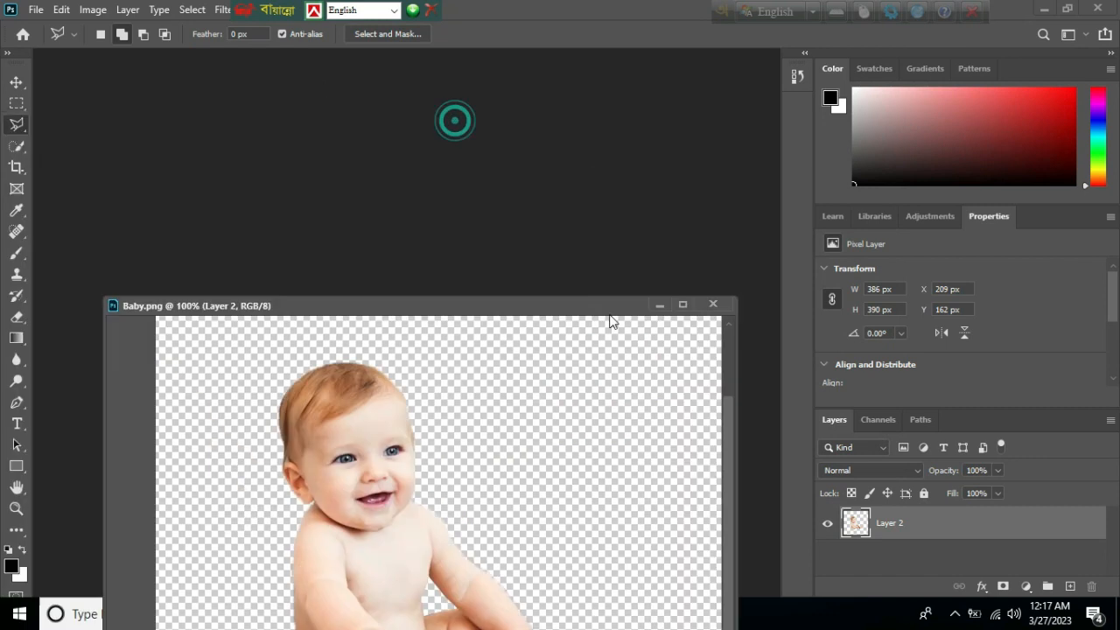
pyautogui.hotkey('ctrl', 'o')
pyautogui.press('Return')
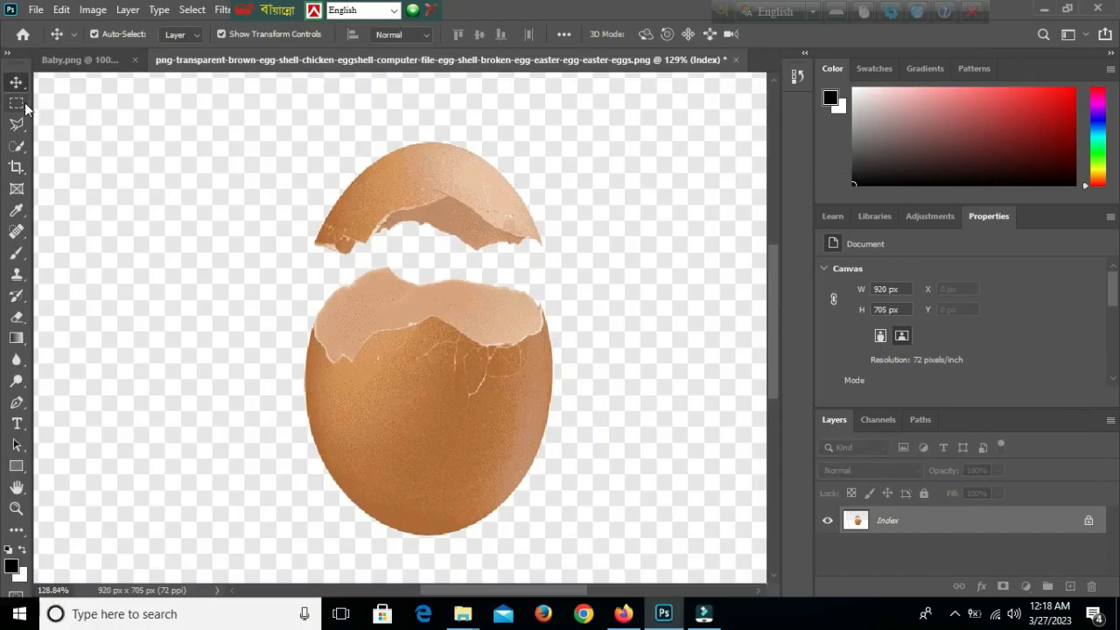
pyautogui.moveTo(437, 416)
pyautogui.mouseDown()
pyautogui.moveTo(636, 298)
pyautogui.moveTo(468, 349)
pyautogui.mouseUp()
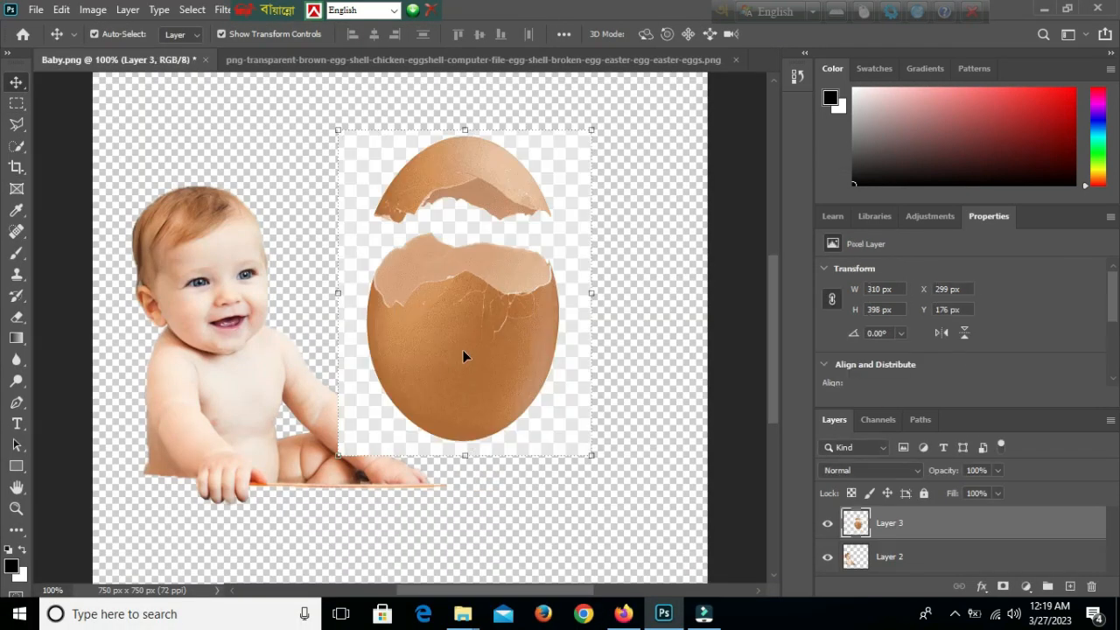
# Select both eggshell pieces with the Quick Selection tool
pyautogui.press('w')
pyautogui.hotkey('ctrl', 'z')
pyautogui.scroll(5, 462, 300)
pyautogui.moveTo(463, 300); pyautogui.dragTo(515, 286)
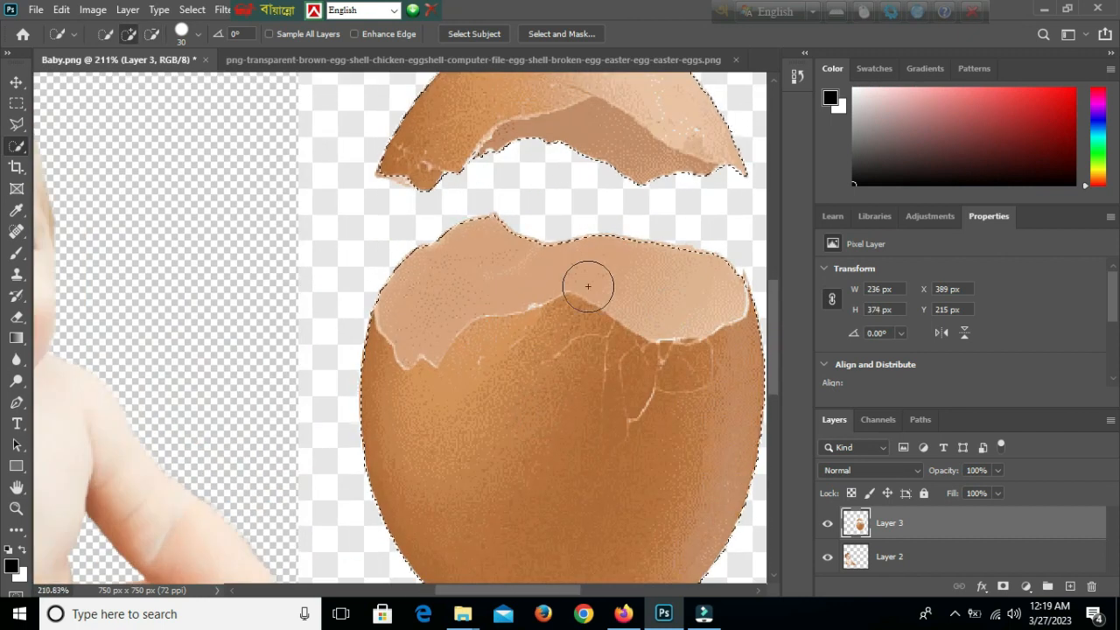
# Refine the selection along the jagged edges of both shell pieces with the Polygonal Lasso
pyautogui.press('l')
pyautogui.click(378, 175)
pyautogui.click(395, 179)
pyautogui.click(716, 254)
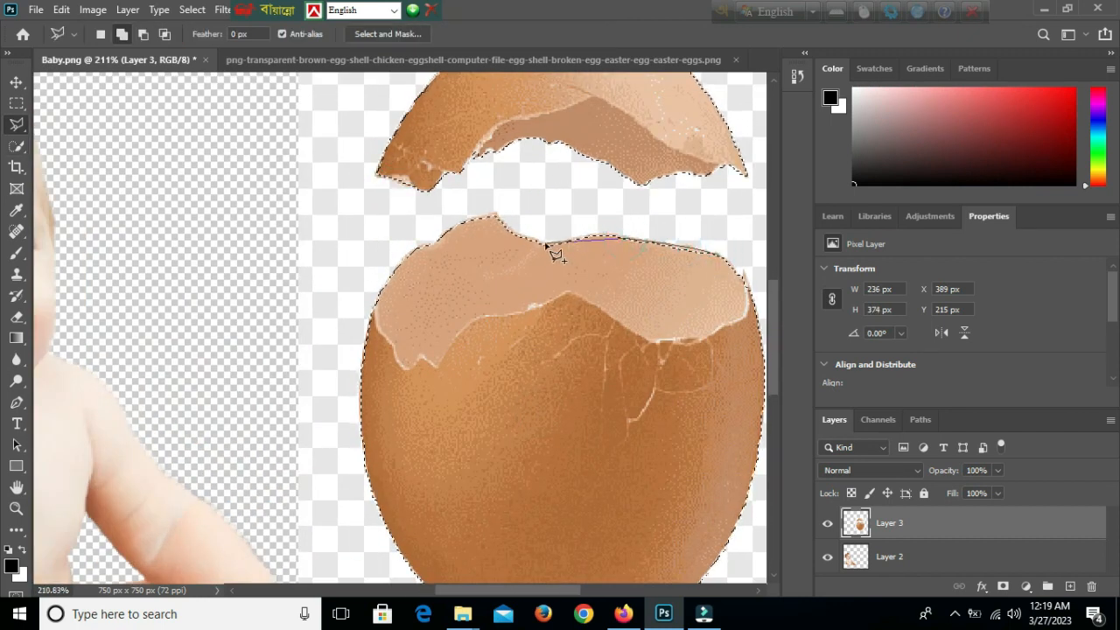
pyautogui.scroll(-3, 450, 307)
pyautogui.scroll(6, 450, 307)
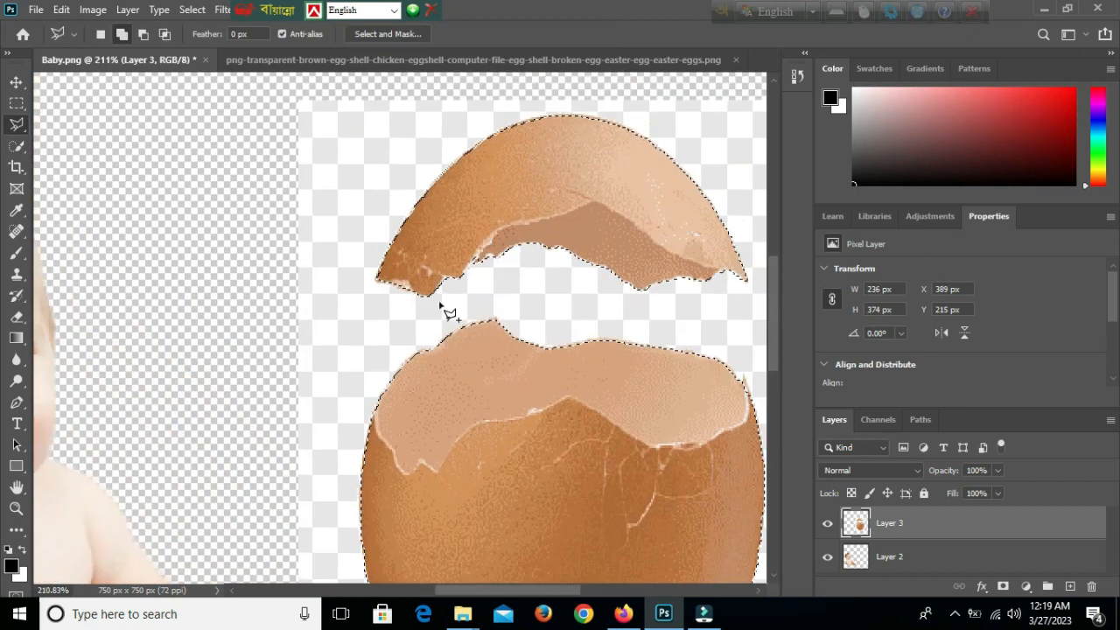
# Delete the checkered background outside the two shell pieces and close the eggshell source image
pyautogui.hotkey('ctrl', 'shift', 'i')
pyautogui.press('Delete')
pyautogui.press('v')
pyautogui.click(274, 63)
pyautogui.press('m')
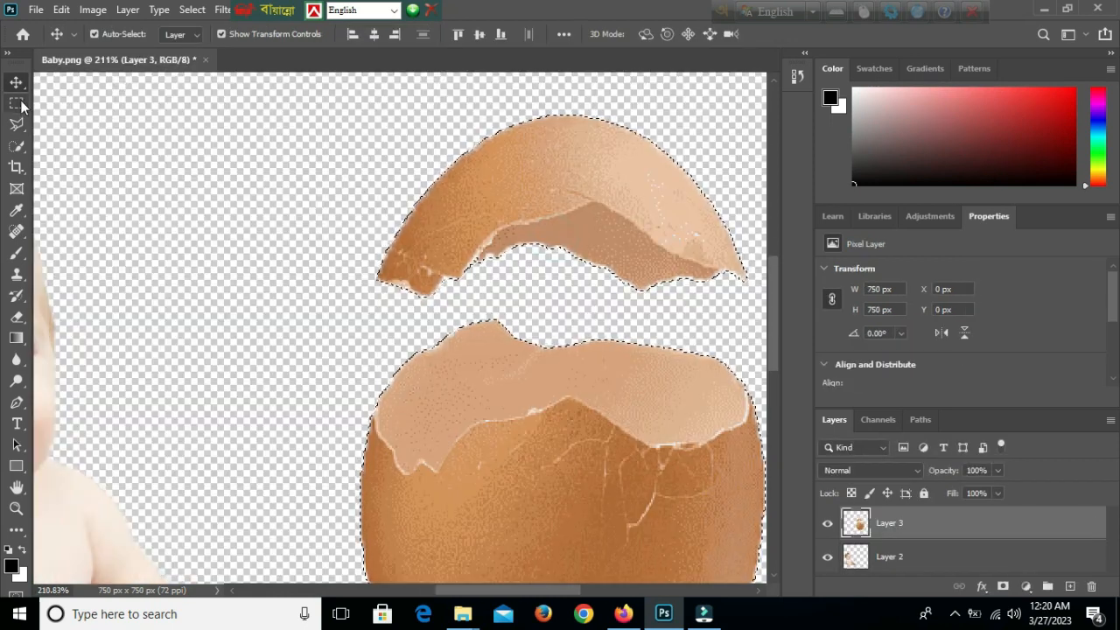
pyautogui.rightClick(155, 143)
pyautogui.click(187, 150)
# Move the eggshell layer left so it sits against the baby
pyautogui.hotkey('ctrl', '0')
pyautogui.click(15, 83)
pyautogui.moveTo(460, 358); pyautogui.dragTo(357, 314)
# Open chicken-egg-369f8d8.jpg as another document next to Baby.png
pyautogui.moveTo(181, 60); pyautogui.dragTo(147, 134)
pyautogui.doubleClick(487, 119)
pyautogui.click(395, 130)
pyautogui.click(428, 396)
pyautogui.moveTo(460, 130); pyautogui.dragTo(524, 48)
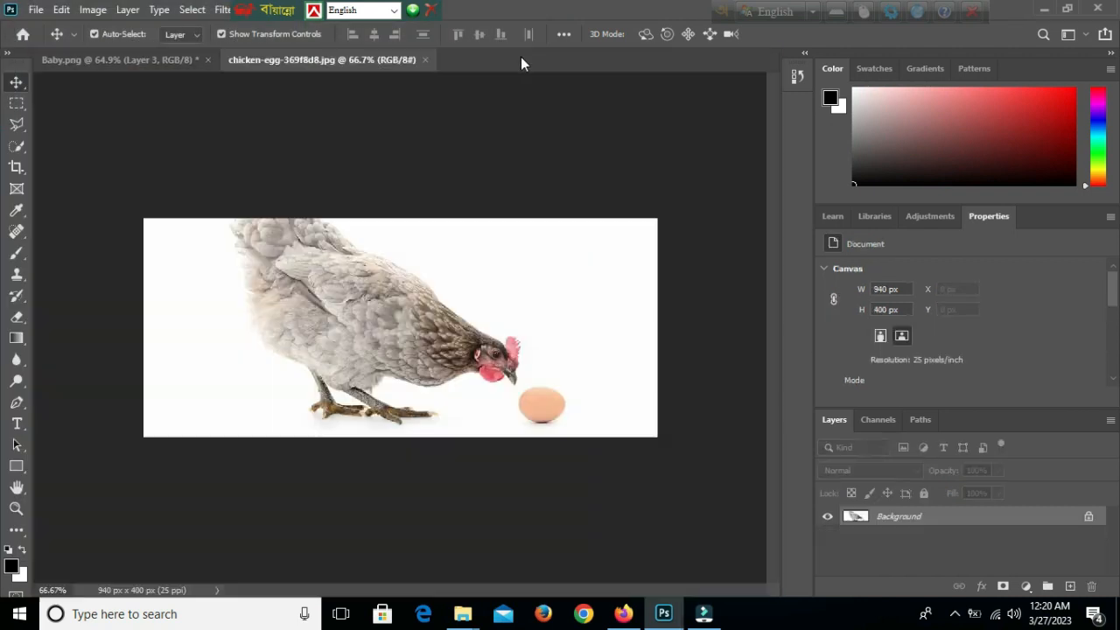
# Select the white background in front of the hen with the Quick Selection tool and invert the selection
pyautogui.click(17, 148)
pyautogui.scroll(2, 359, 429)
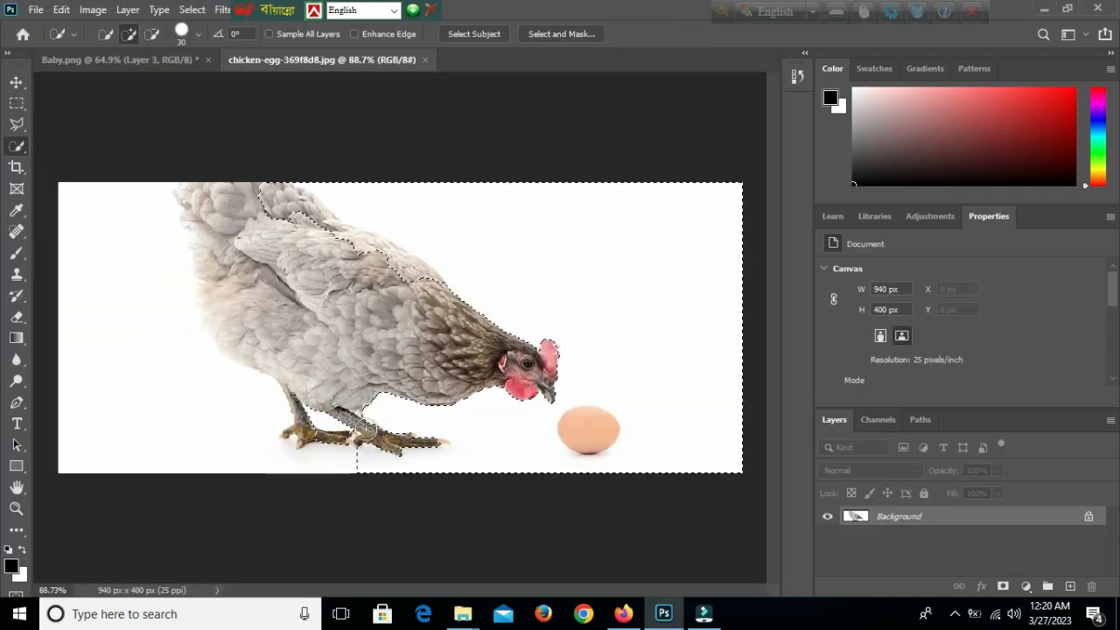
pyautogui.press('l')
pyautogui.rightClick(295, 229)
pyautogui.click(350, 253)
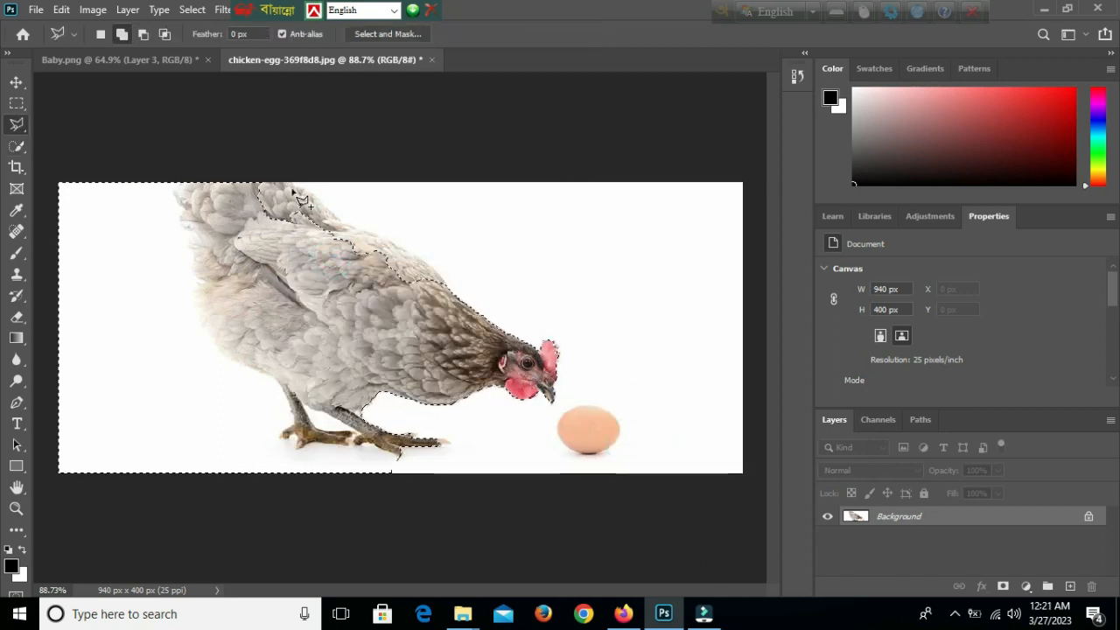
# Refine the selection along the hen's back and front toe with the Polygonal Lasso, and invert it
pyautogui.scroll(4, 381, 350)
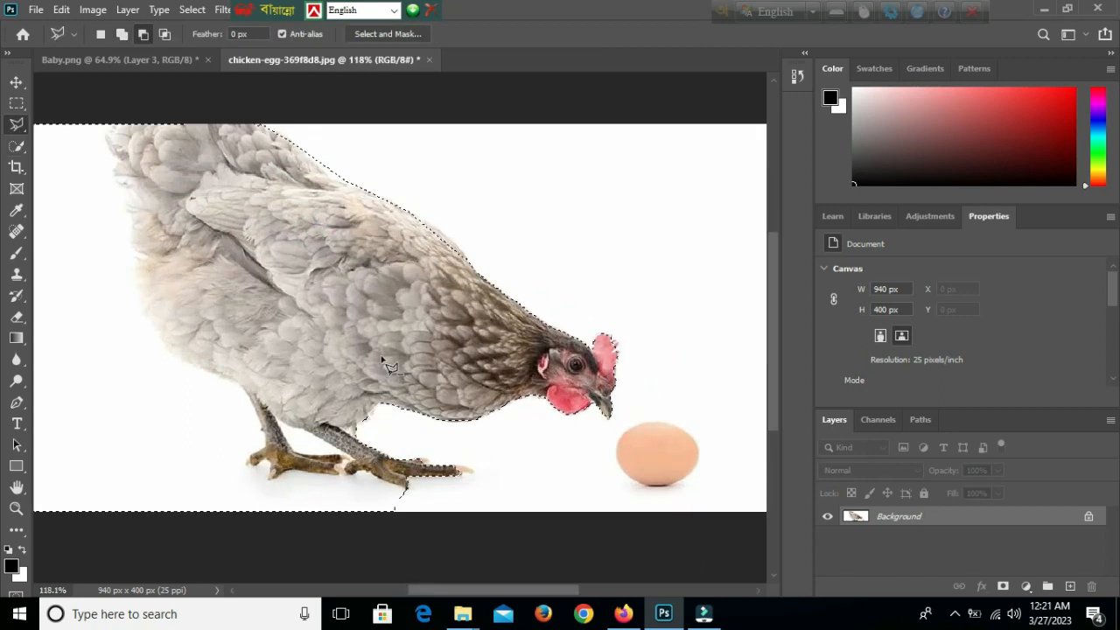
pyautogui.rightClick(441, 323)
pyautogui.click(507, 51)
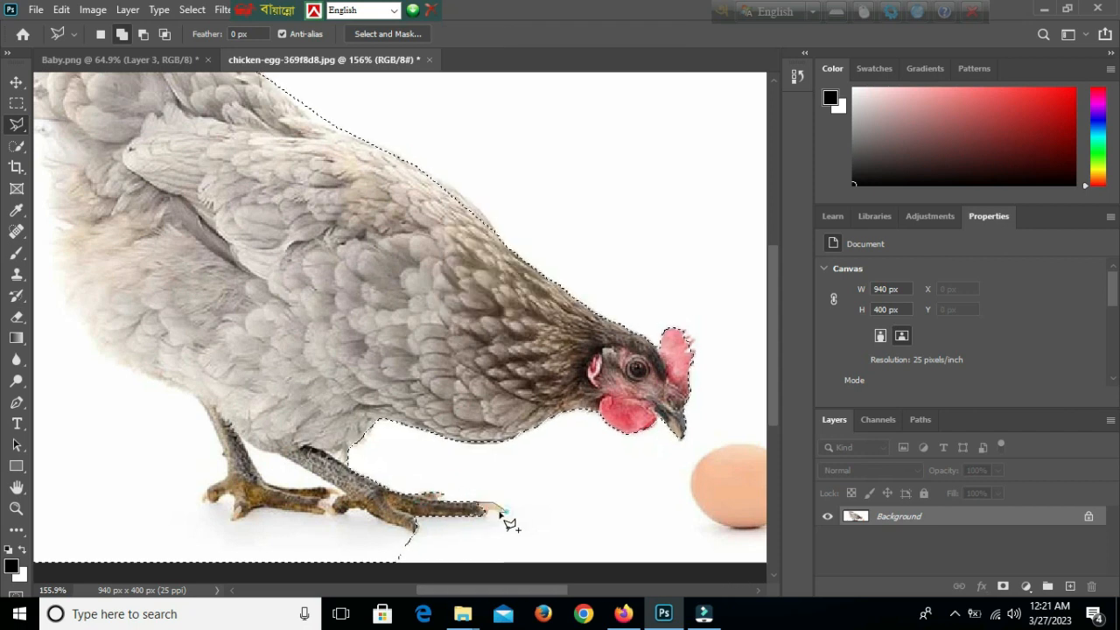
pyautogui.rightClick(465, 433)
pyautogui.click(524, 142)
# Trace the hen's feet, legs and underside with the Polygonal Lasso to add the surrounding background to the selection
pyautogui.click(414, 534)
pyautogui.click(368, 513)
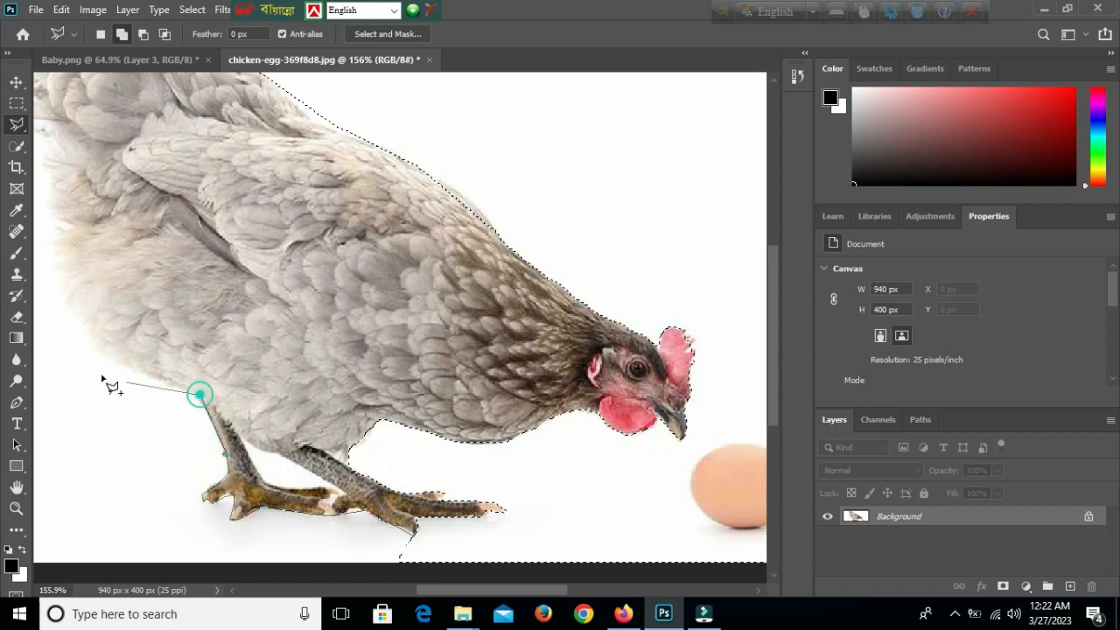
pyautogui.click(414, 533)
pyautogui.click(340, 516)
pyautogui.click(287, 453)
pyautogui.click(235, 431)
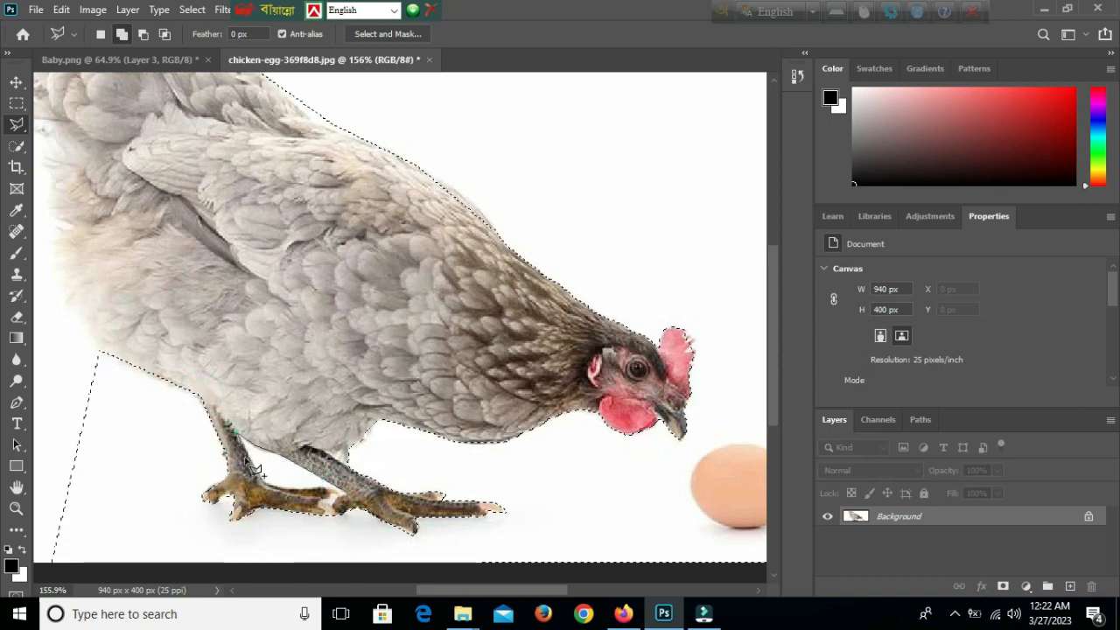
pyautogui.click(335, 486)
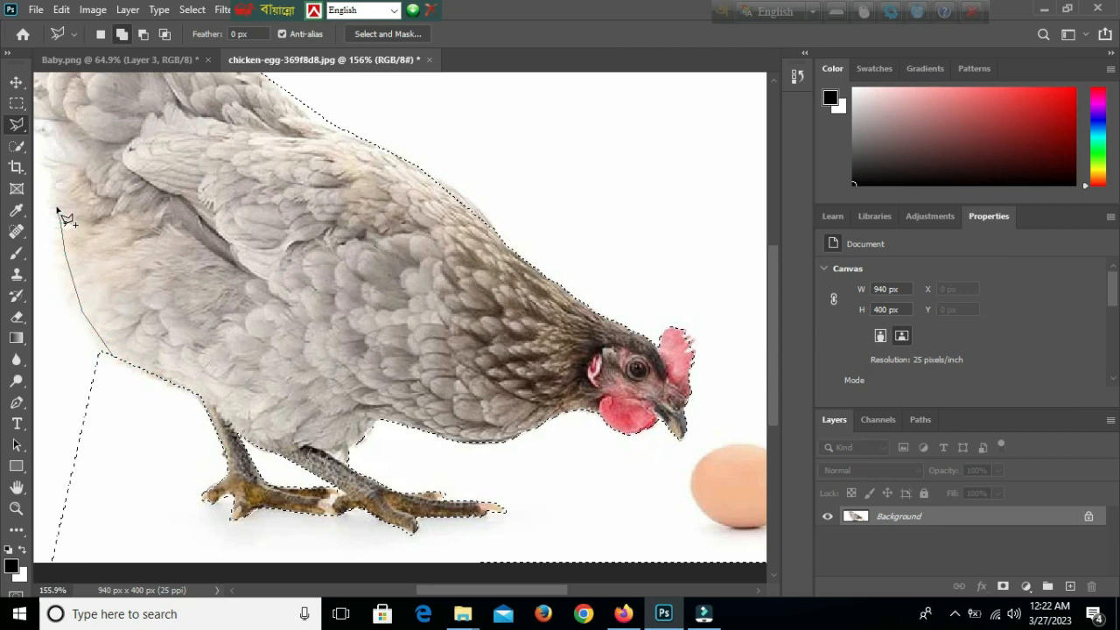
# Trace the hen's rear and tail with the Polygonal Lasso to add the white background behind it to the selection
pyautogui.click(42, 144)
pyautogui.click(299, 86)
pyautogui.click(292, 100)
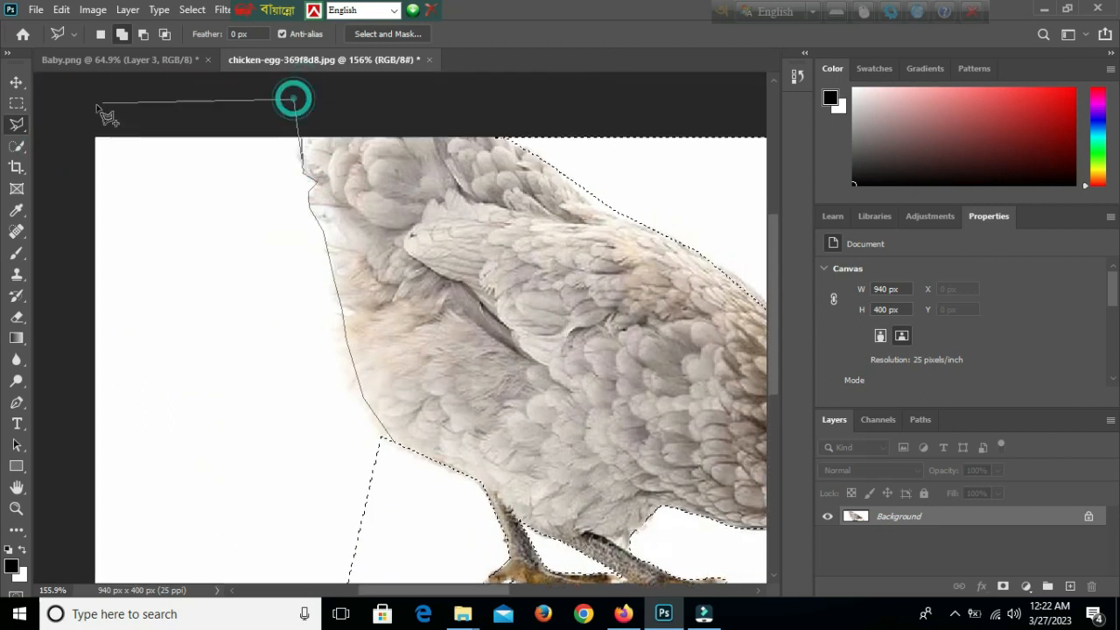
pyautogui.click(78, 113)
pyautogui.click(207, 238)
pyautogui.click(249, 446)
pyautogui.click(575, 143)
# Invert the selection to the hen and move the cutout into Baby.png as a new layer
pyautogui.scroll(3, 500, 255)
pyautogui.hotkey('ctrl', '-')
pyautogui.hotkey('ctrl', '-')
pyautogui.rightClick(450, 257)
pyautogui.click(479, 277)
pyautogui.press('v')
pyautogui.moveTo(354, 335)
pyautogui.mouseDown()
pyautogui.moveTo(105, 76)
pyautogui.moveTo(528, 285)
pyautogui.moveTo(367, 289)
pyautogui.mouseUp()
# Erase the leftover fringe around the hen's claws with a 2 px Eraser
pyautogui.scroll(4, 400, 334)
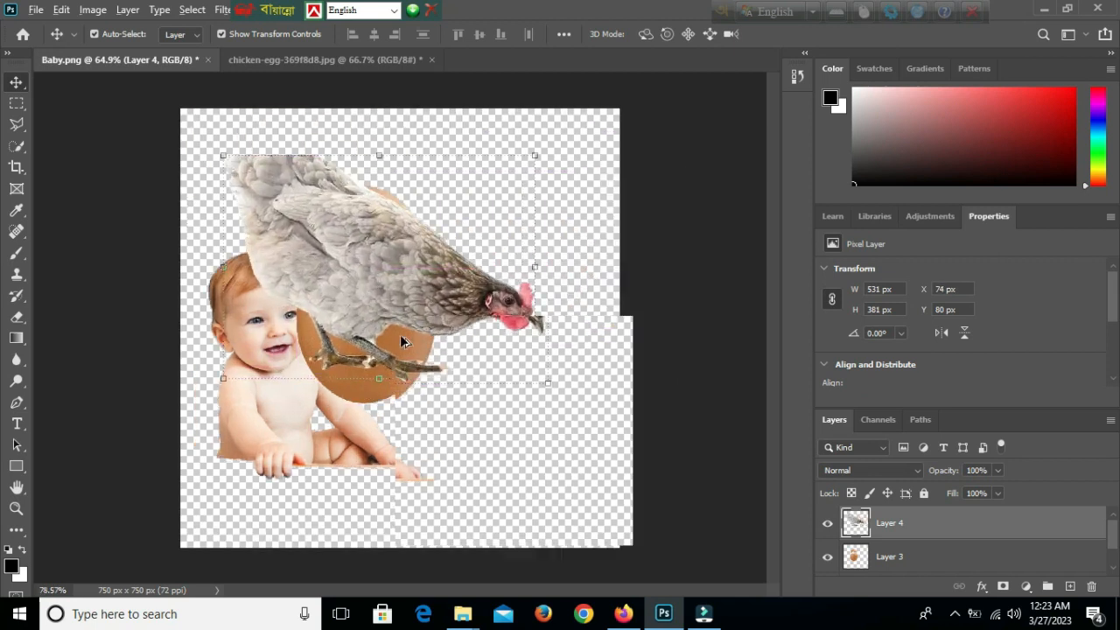
pyautogui.press('e')
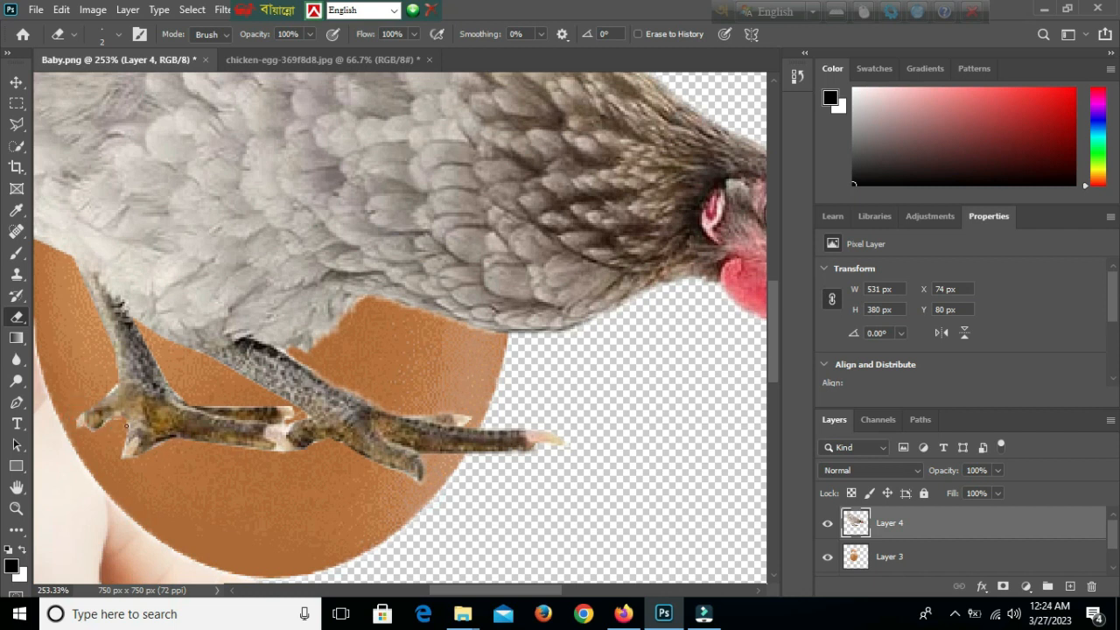
# Move the hen layer down to about X 110 px, Y 222 px
pyautogui.hotkey('ctrl', '0')
pyautogui.press('v')
pyautogui.moveTo(341, 275); pyautogui.dragTo(362, 359)
# Save the layered composition on the computer as the Photoshop file Baby.psd
pyautogui.click(36, 9)
pyautogui.click(75, 194)
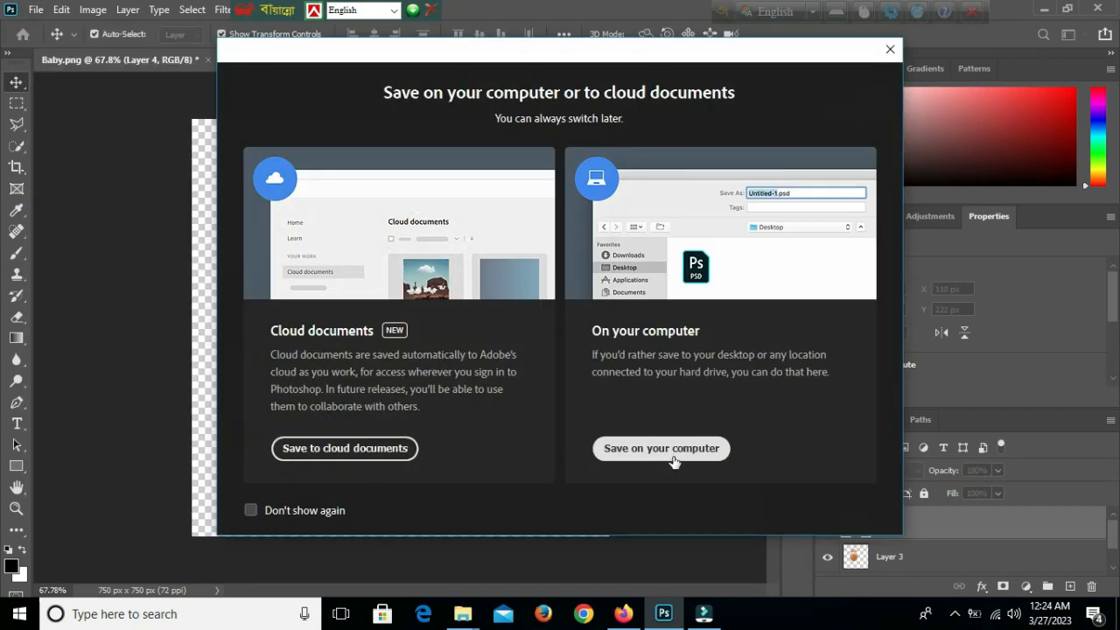
pyautogui.click(660, 448)
pyautogui.click(210, 330)
pyautogui.click(208, 556)
pyautogui.click(435, 495)
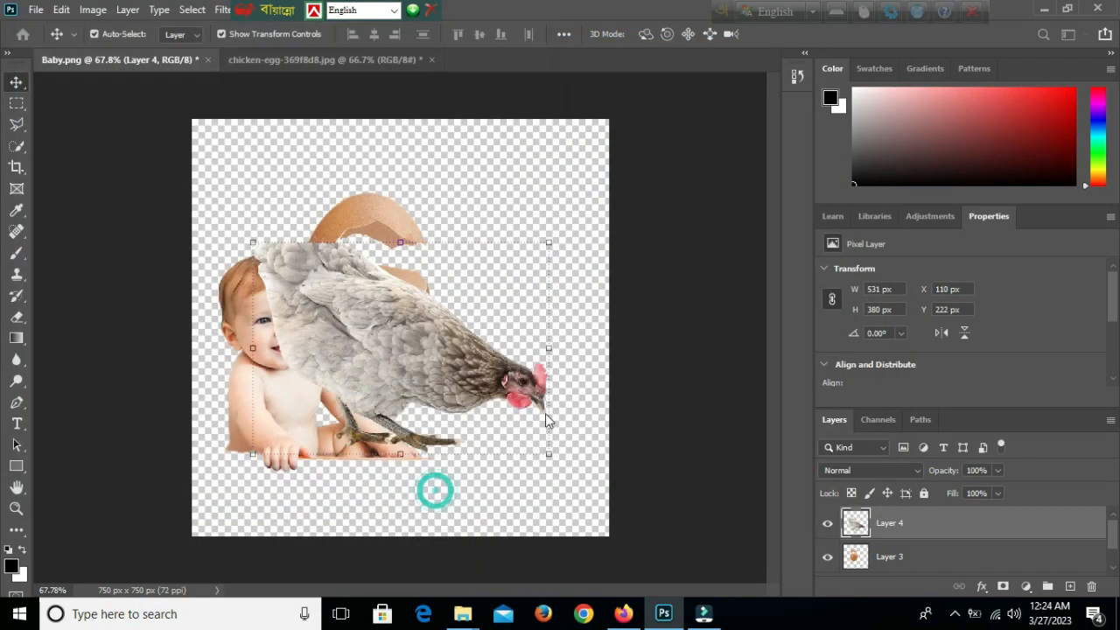
# Close the hen source image without saving, and close Baby.psd keeping its changes
pyautogui.click(407, 61)
pyautogui.click(424, 60)
pyautogui.click(567, 239)
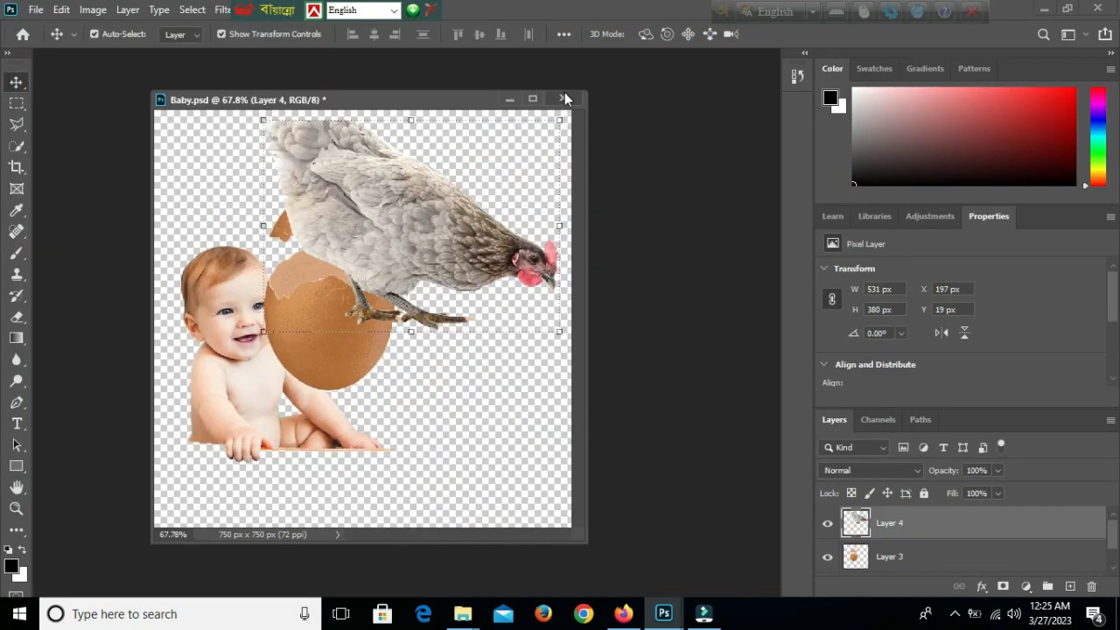
pyautogui.click(566, 97)
pyautogui.click(488, 239)
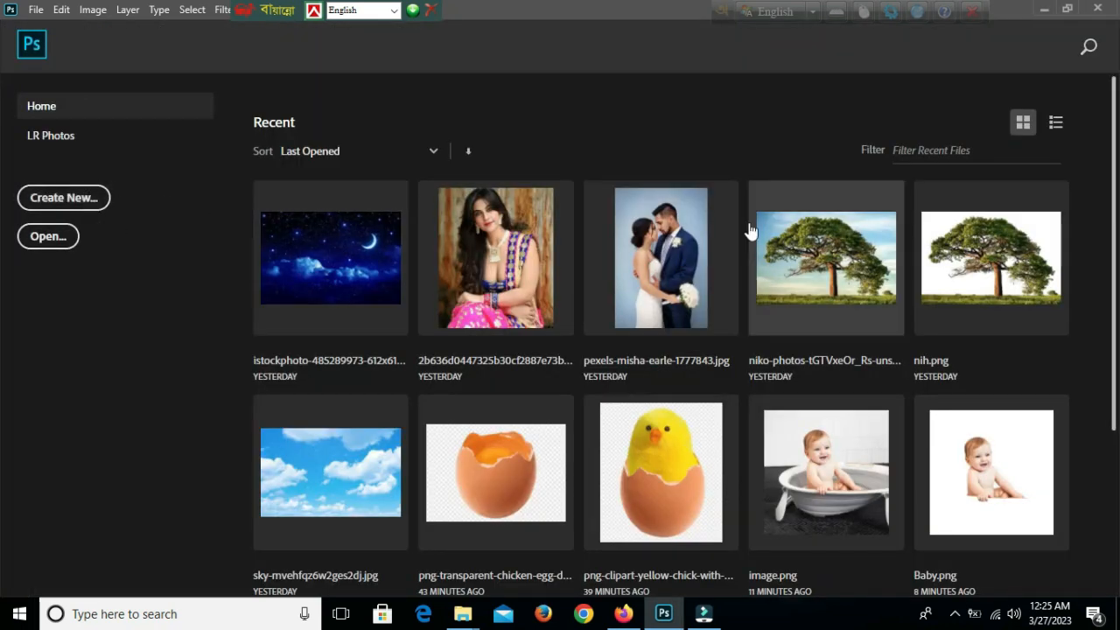
# Create a new white artboard document with the Web Most Common size, 1366 x 768 pixels at 72 pixels/inch
pyautogui.click(61, 198)
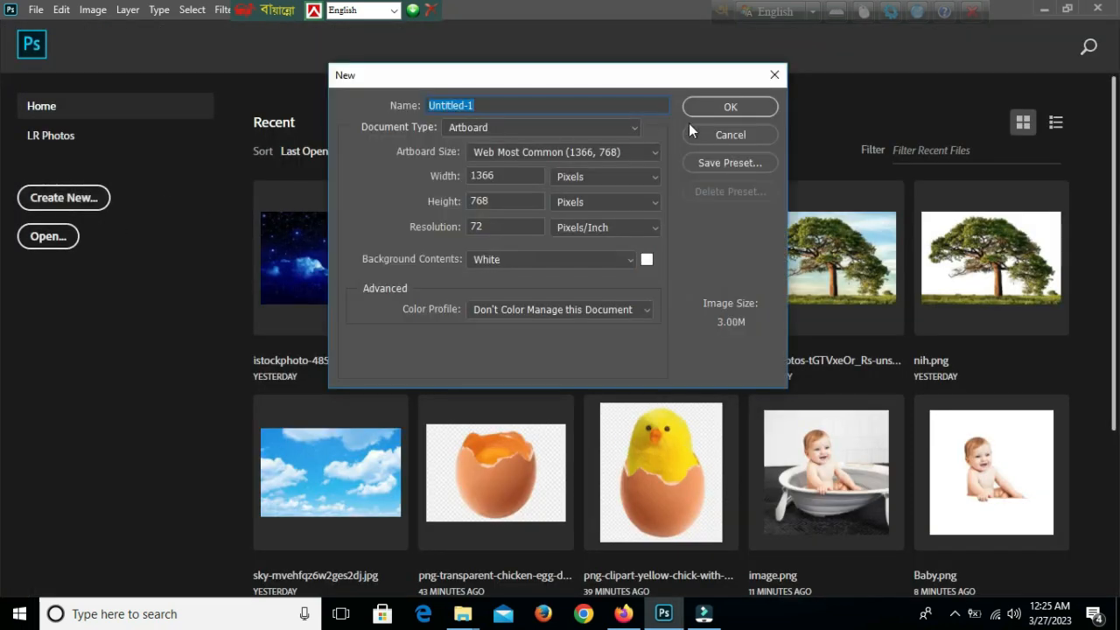
pyautogui.click(726, 109)
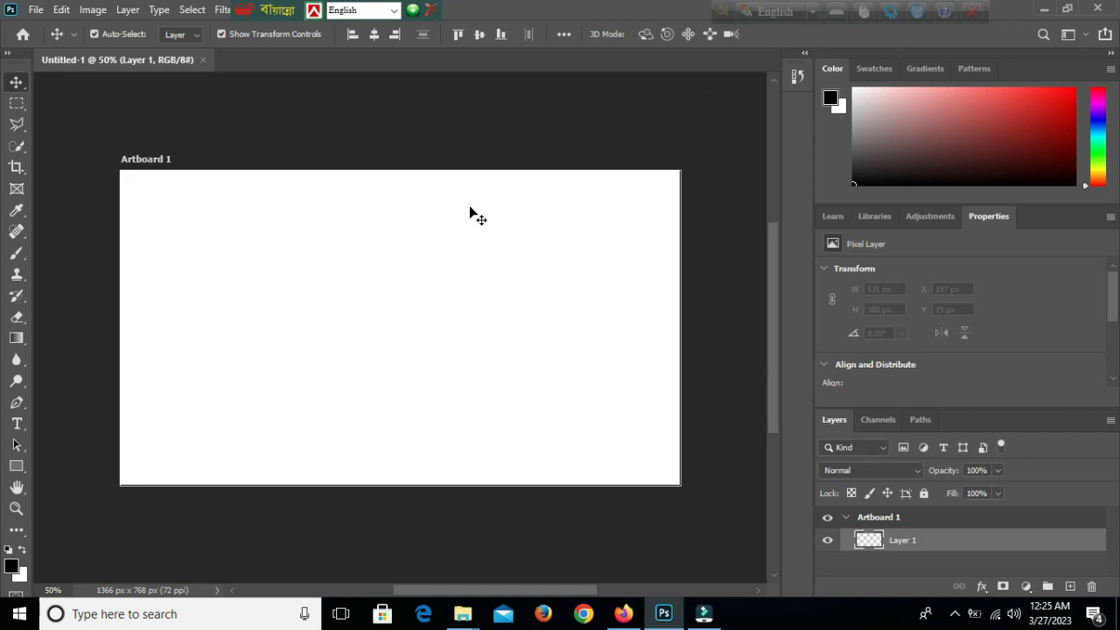
# Open Baby.psd alongside the new artboard document
pyautogui.moveTo(158, 60); pyautogui.dragTo(131, 136)
pyautogui.doubleClick(291, 88)
pyautogui.moveTo(544, 136)
pyautogui.mouseDown()
pyautogui.moveTo(523, 237)
pyautogui.moveTo(527, 137)
pyautogui.mouseUp()
pyautogui.doubleClick(372, 127)
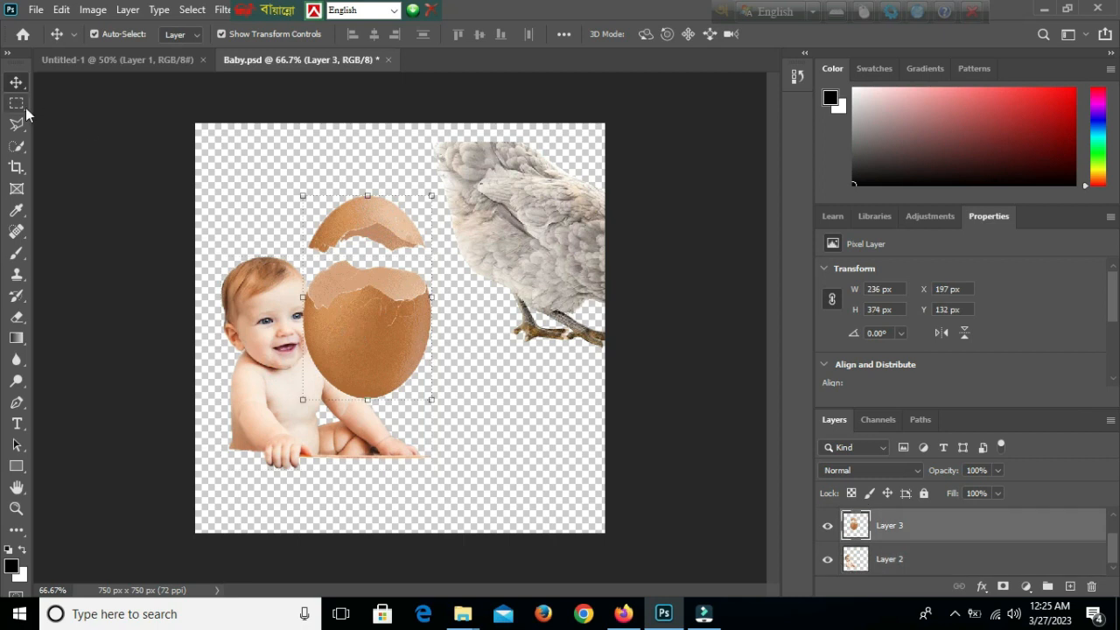
# Copy the lower eggshell half and the baby from Baby.psd onto the artboard as separate layers
pyautogui.moveTo(368, 341); pyautogui.dragTo(267, 383)
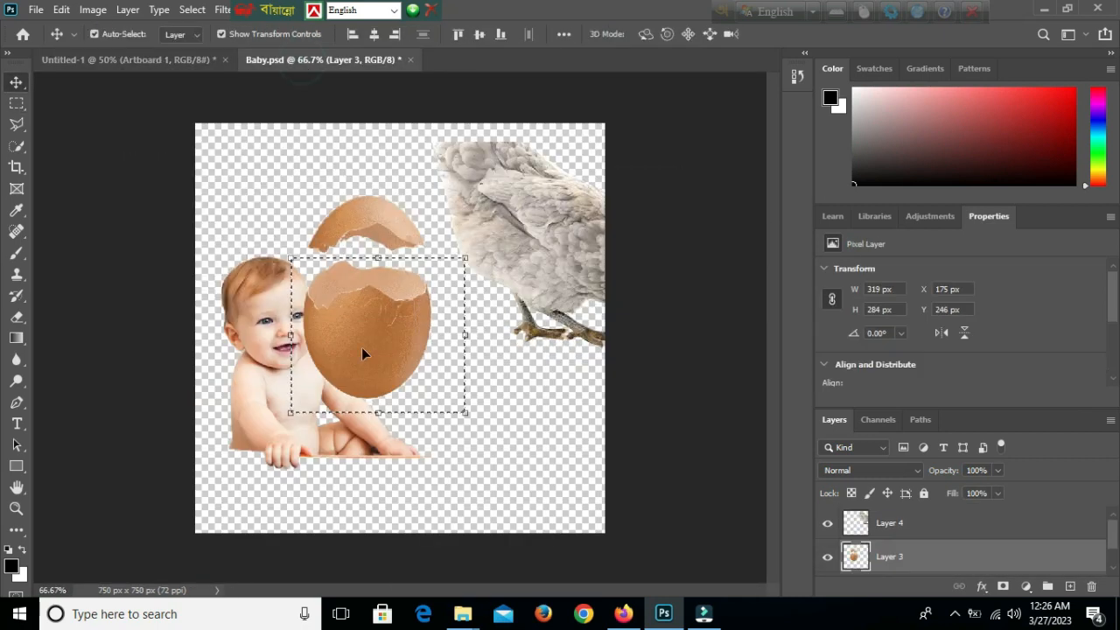
pyautogui.rightClick(270, 221)
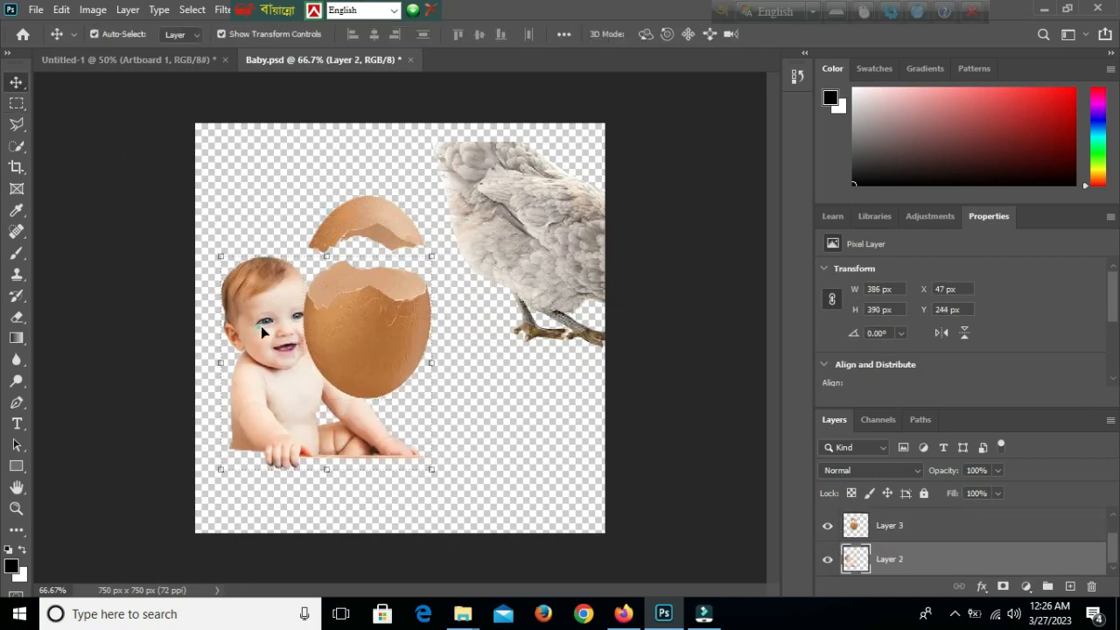
pyautogui.moveTo(260, 326); pyautogui.dragTo(300, 305)
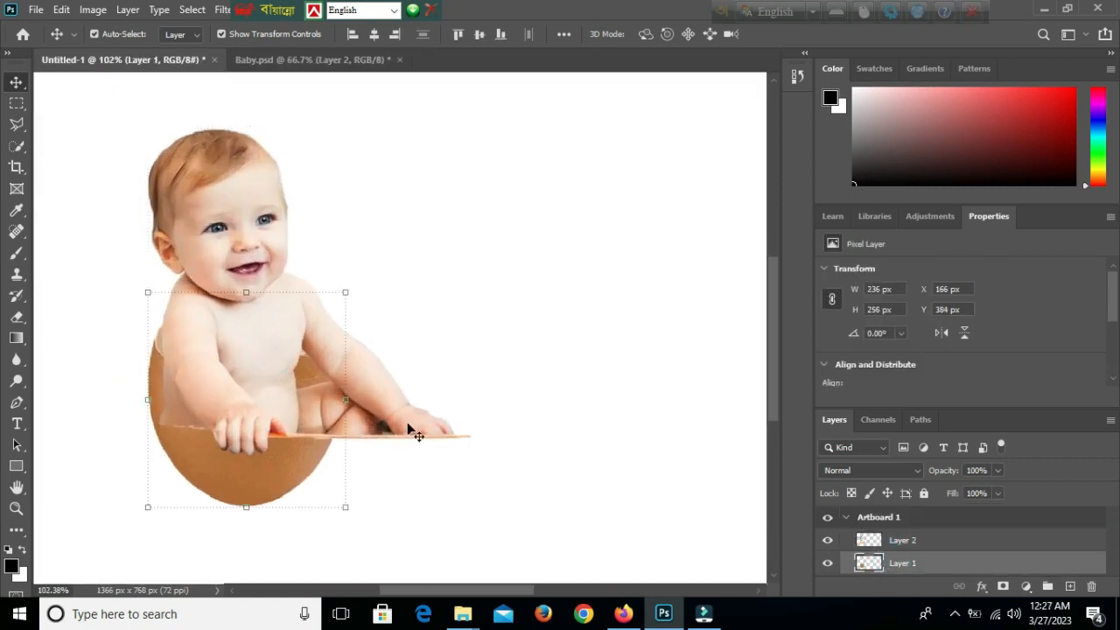
# Add a layer mask to the baby layer and paint out the hands and legs over the shell with a 70 px black brush
pyautogui.click(1003, 585)
pyautogui.click(917, 565)
pyautogui.click(234, 242)
pyautogui.click(908, 540)
pyautogui.click(17, 254)
pyautogui.moveTo(259, 430)
pyautogui.mouseDown()
pyautogui.moveTo(402, 385)
pyautogui.moveTo(438, 362)
pyautogui.mouseUp()
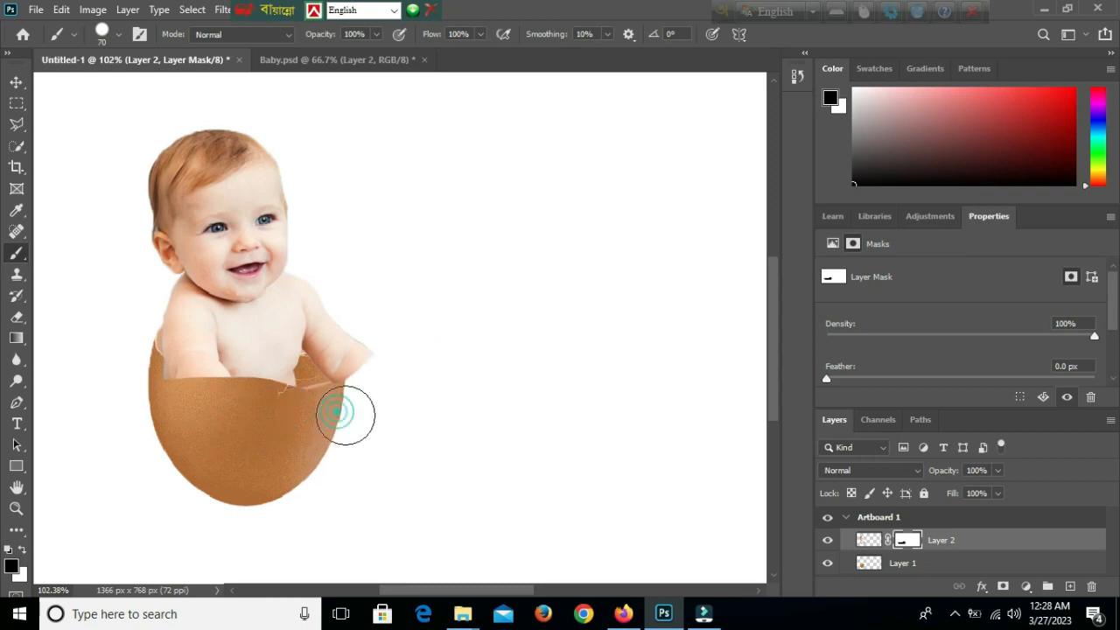
# Lower the baby layer's opacity to 52%
pyautogui.press('v')
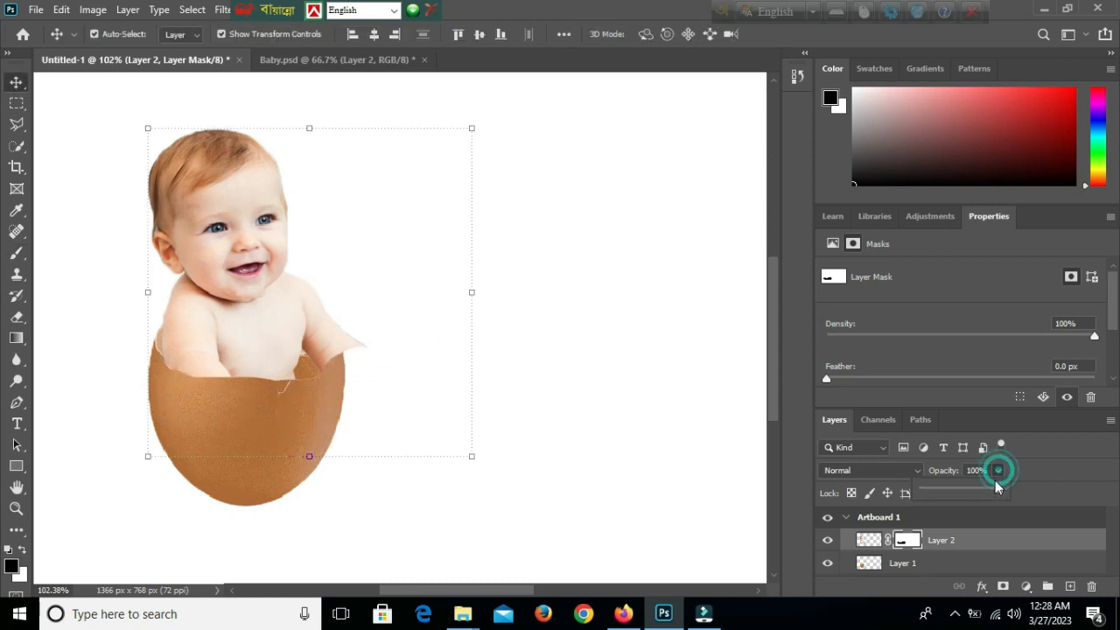
pyautogui.moveTo(996, 488); pyautogui.dragTo(964, 492)
# Scale the baby down slightly in two passes and reposition it within the eggshell opening
pyautogui.scroll(3, 4, 280)
pyautogui.moveTo(429, 590); pyautogui.dragTo(399, 590)
pyautogui.scroll(1, 645, 299)
pyautogui.moveTo(633, 102); pyautogui.dragTo(606, 123)
pyautogui.press('Return')
pyautogui.moveTo(316, 245); pyautogui.dragTo(323, 236)
pyautogui.moveTo(612, 113); pyautogui.dragTo(599, 132)
pyautogui.press('Return')
pyautogui.moveTo(319, 234); pyautogui.dragTo(309, 244)
# Paint black on the baby layer's mask with a 30 px brush to hide the body over the front of the eggshell
pyautogui.click(16, 254)
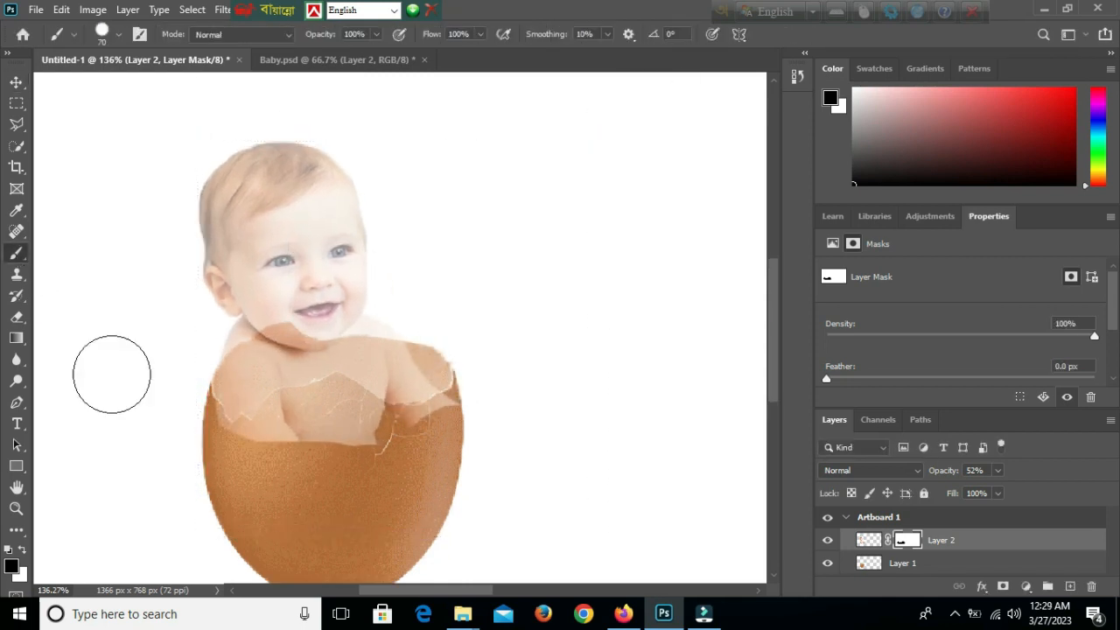
pyautogui.scroll(10, 315, 463)
pyautogui.moveTo(418, 411); pyautogui.dragTo(376, 375)
pyautogui.press('[')
pyautogui.press('[')
pyautogui.press('[')
pyautogui.press('[')
pyautogui.moveTo(365, 292); pyautogui.dragTo(193, 403)
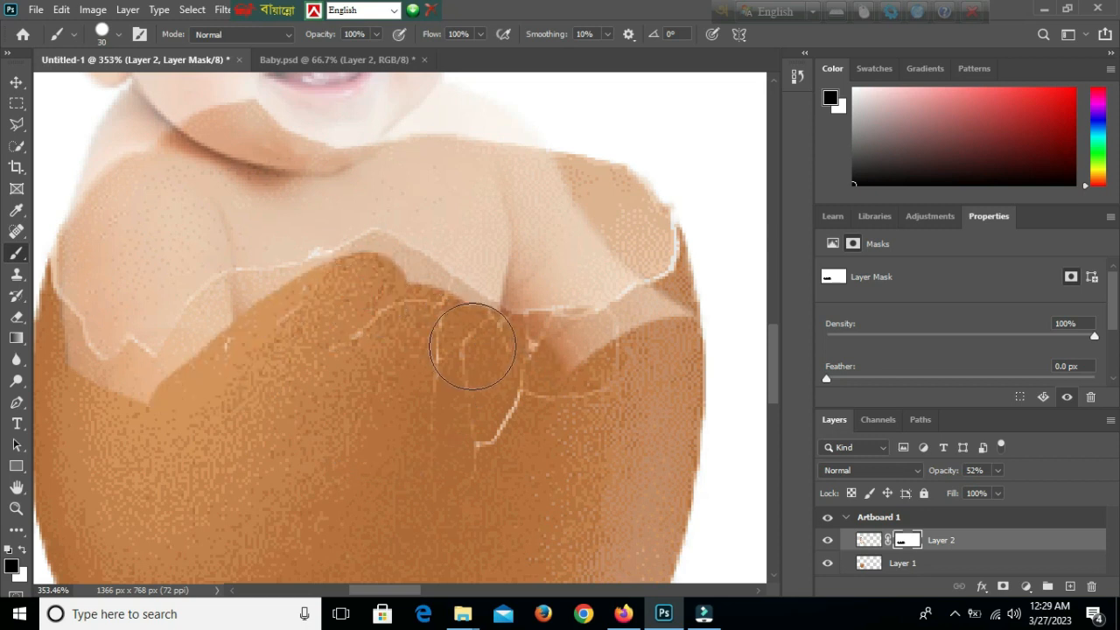
# Refine the baby layer's mask along the jagged shell rim with a 6 px brush, hiding with black and restoring with white
pyautogui.scroll(8, 371, 282)
pyautogui.moveTo(589, 333)
pyautogui.mouseDown()
pyautogui.moveTo(397, 200)
pyautogui.moveTo(312, 260)
pyautogui.mouseUp()
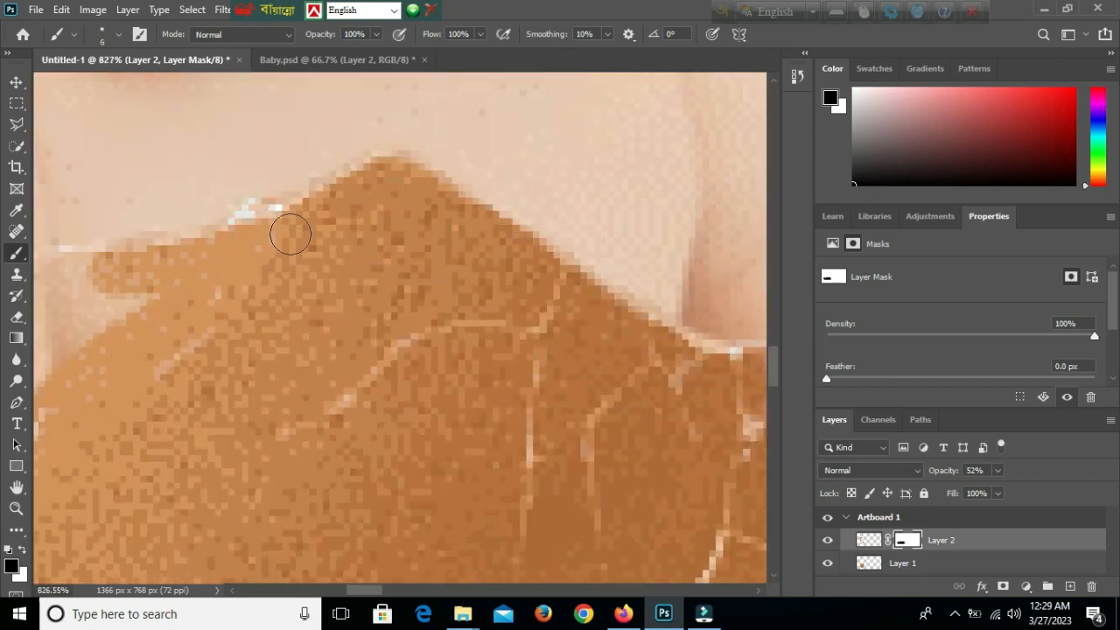
pyautogui.moveTo(361, 591); pyautogui.dragTo(337, 590)
pyautogui.moveTo(667, 260)
pyautogui.mouseDown()
pyautogui.moveTo(513, 336)
pyautogui.moveTo(621, 393)
pyautogui.mouseUp()
pyautogui.moveTo(442, 355); pyautogui.dragTo(564, 416)
pyautogui.moveTo(341, 462)
pyautogui.mouseDown()
pyautogui.moveTo(325, 564)
pyautogui.moveTo(328, 506)
pyautogui.mouseUp()
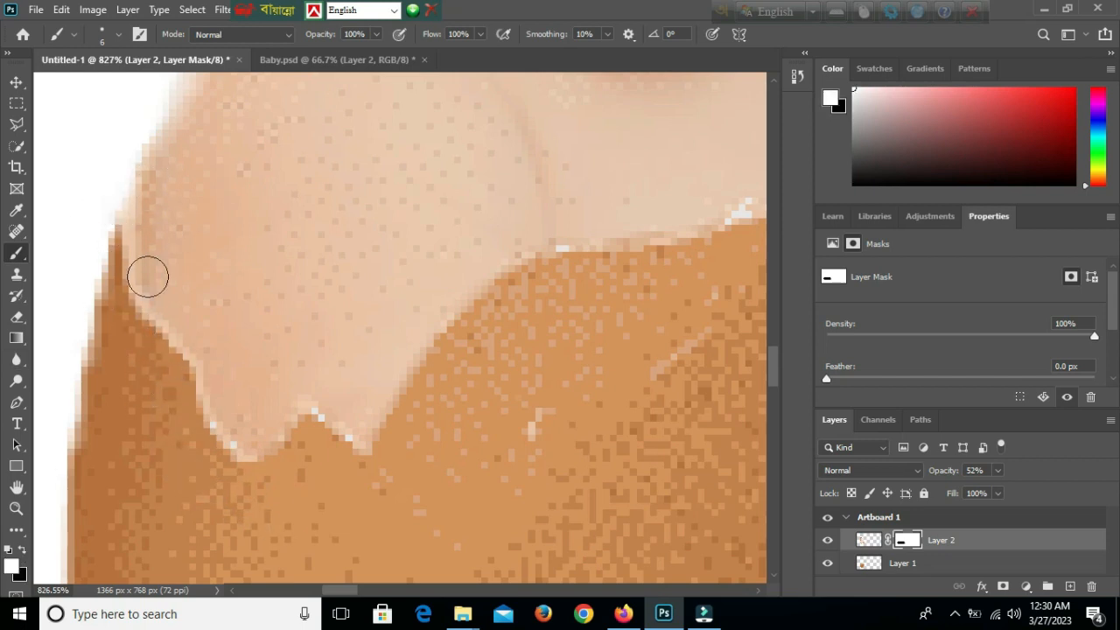
pyautogui.moveTo(617, 423); pyautogui.dragTo(105, 362)
pyautogui.moveTo(367, 407)
pyautogui.mouseDown()
pyautogui.moveTo(509, 342)
pyautogui.moveTo(414, 416)
pyautogui.moveTo(621, 310)
pyautogui.moveTo(536, 236)
pyautogui.moveTo(390, 288)
pyautogui.moveTo(390, 351)
pyautogui.moveTo(648, 297)
pyautogui.mouseUp()
# Restore the baby layer's opacity to 100% and check the baby's fit in the shell
pyautogui.scroll(-9, 486, 314)
pyautogui.click(17, 83)
pyautogui.moveTo(998, 490); pyautogui.dragTo(1042, 490)
pyautogui.scroll(5, 570, 377)
pyautogui.click(338, 286)
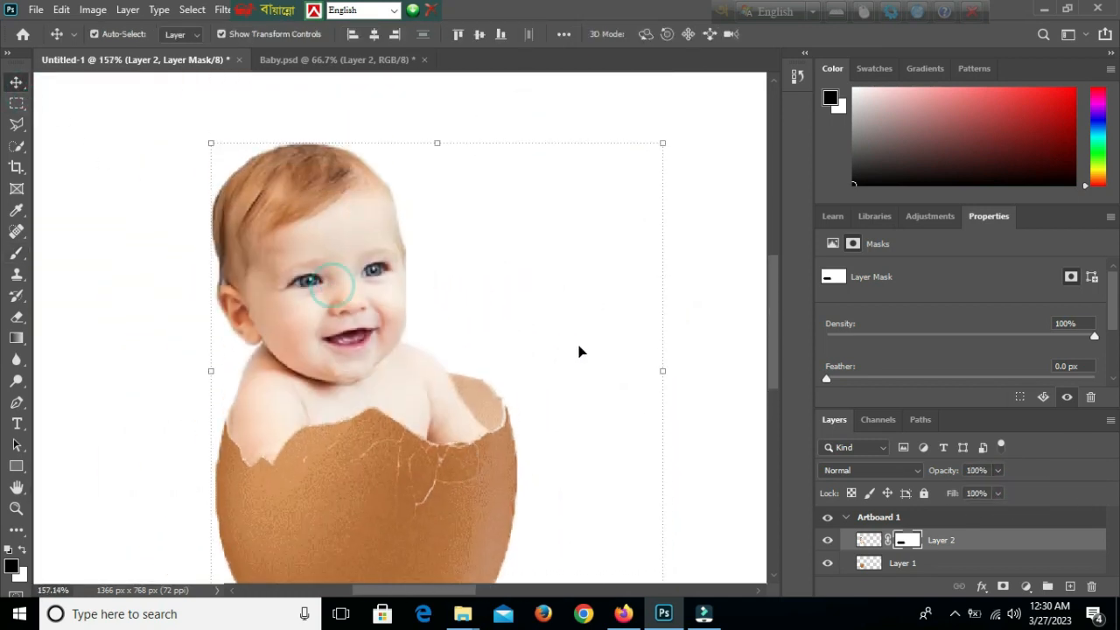
pyautogui.click(610, 379)
pyautogui.scroll(-2, 536, 348)
pyautogui.scroll(-2, 536, 348)
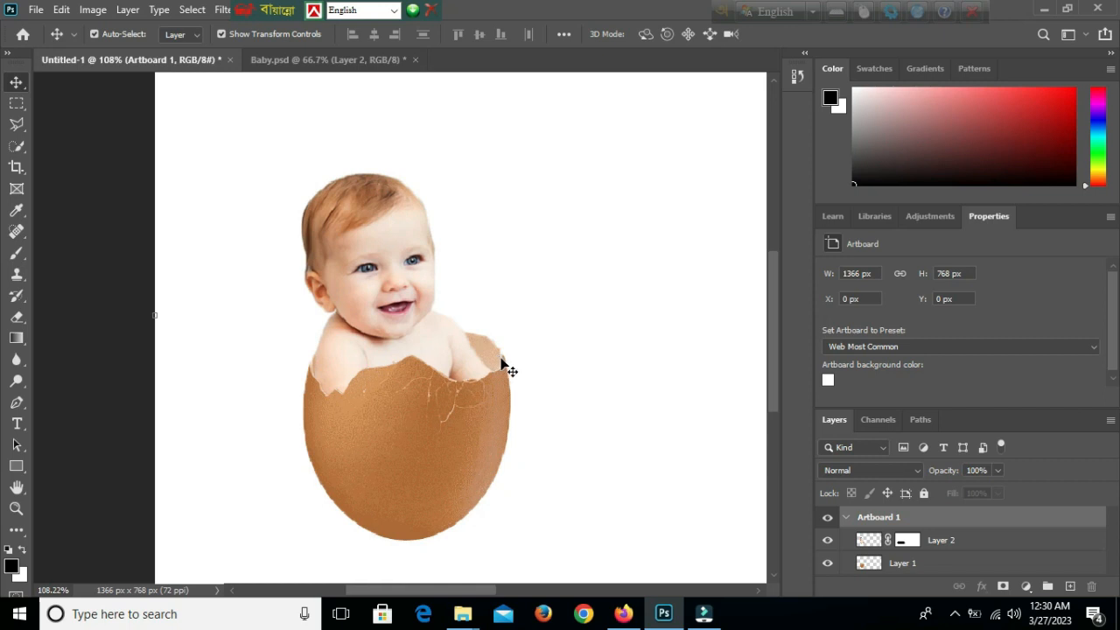
# Open Screenshot_2.png from the Baby folder and dock the Baby.psd window back with the other documents
pyautogui.click(382, 392)
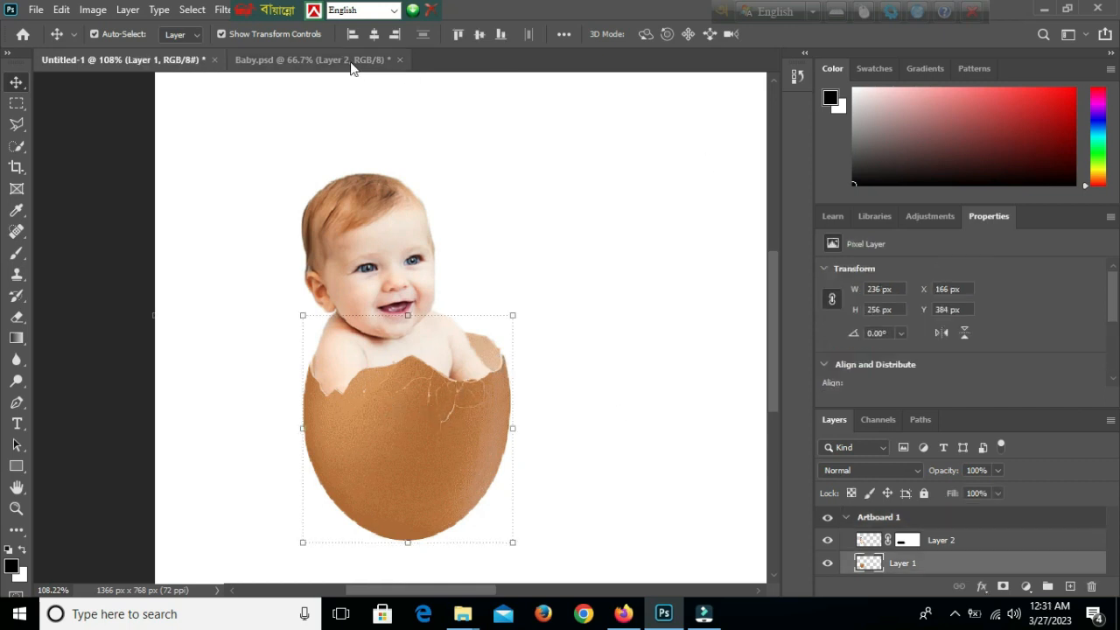
pyautogui.moveTo(353, 63); pyautogui.dragTo(324, 93)
pyautogui.moveTo(131, 61); pyautogui.dragTo(352, 80)
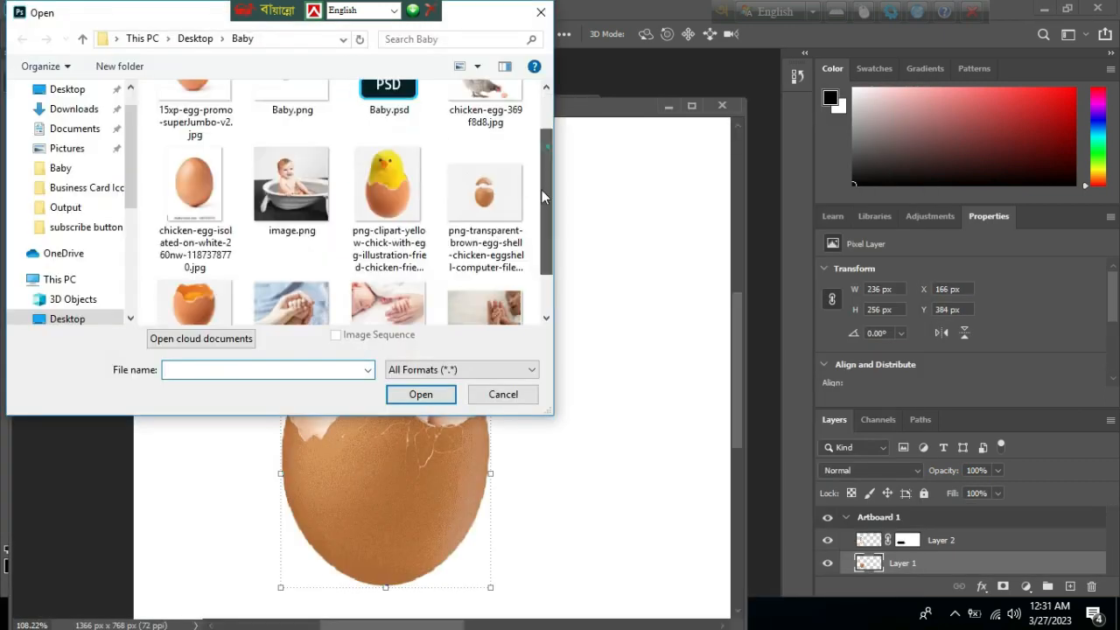
pyautogui.scroll(-2, 350, 219)
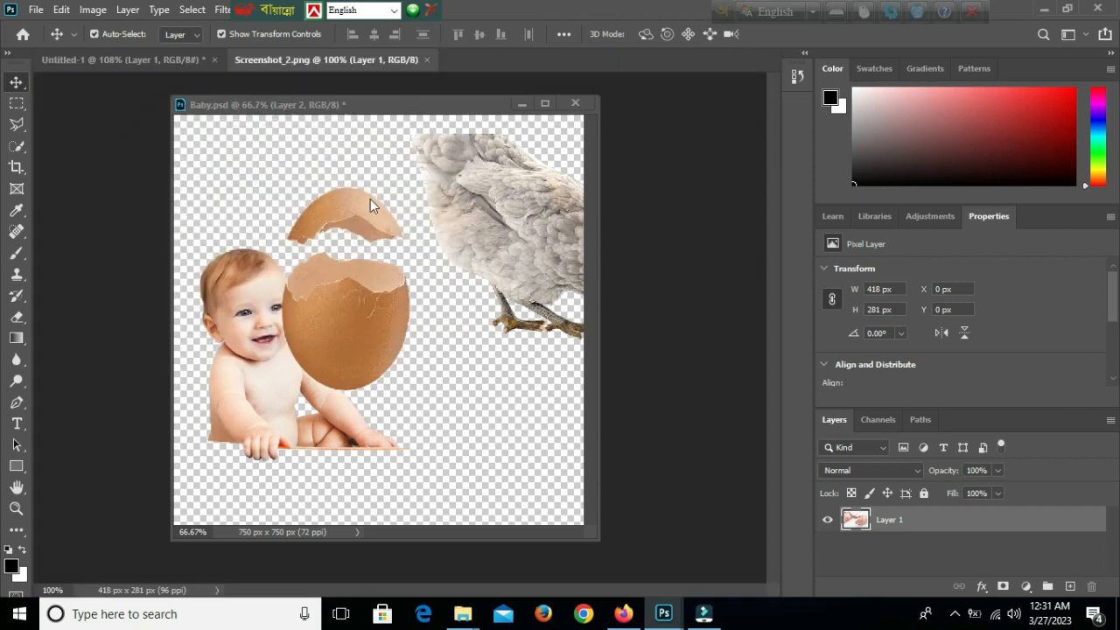
pyautogui.click(155, 57)
pyautogui.moveTo(264, 60); pyautogui.dragTo(369, 71)
pyautogui.click(140, 60)
pyautogui.moveTo(463, 106); pyautogui.dragTo(442, 64)
pyautogui.click(369, 57)
pyautogui.scroll(15, 499, 345)
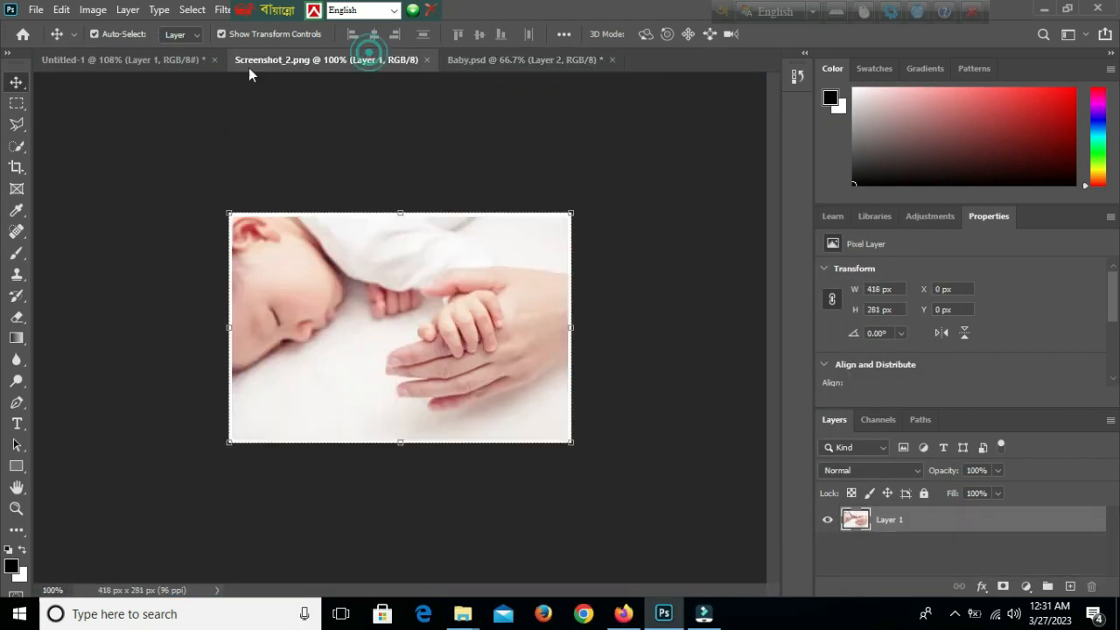
# Roughly select the baby's hand resting on the adult hand with the Quick Selection tool
pyautogui.moveTo(499, 345); pyautogui.dragTo(332, 344)
pyautogui.click(16, 146)
pyautogui.moveTo(397, 240)
pyautogui.mouseDown()
pyautogui.moveTo(499, 345)
pyautogui.moveTo(546, 287)
pyautogui.mouseUp()
pyautogui.moveTo(253, 255); pyautogui.dragTo(205, 322)
# Refine the outline of the baby hand selection around the fingers and wrist with the Polygonal Lasso tool
pyautogui.click(16, 125)
pyautogui.click(532, 136)
pyautogui.click(540, 386)
pyautogui.click(539, 406)
pyautogui.click(584, 266)
pyautogui.keyDown('alt'); pyautogui.click(480, 405); pyautogui.keyUp('alt')
pyautogui.click(438, 282)
pyautogui.click(447, 404)
pyautogui.click(349, 303)
pyautogui.click(376, 422)
pyautogui.keyDown('alt'); pyautogui.click(157, 298); pyautogui.keyUp('alt')
pyautogui.click(219, 273)
pyautogui.click(312, 175)
pyautogui.click(397, 138)
pyautogui.click(377, 111)
pyautogui.click(106, 159)
pyautogui.doubleClick(108, 295)
# Copy the selected hand onto the artboard, raise its layer above the baby, and move it to the eggshell rim
pyautogui.moveTo(336, 234); pyautogui.dragTo(267, 77)
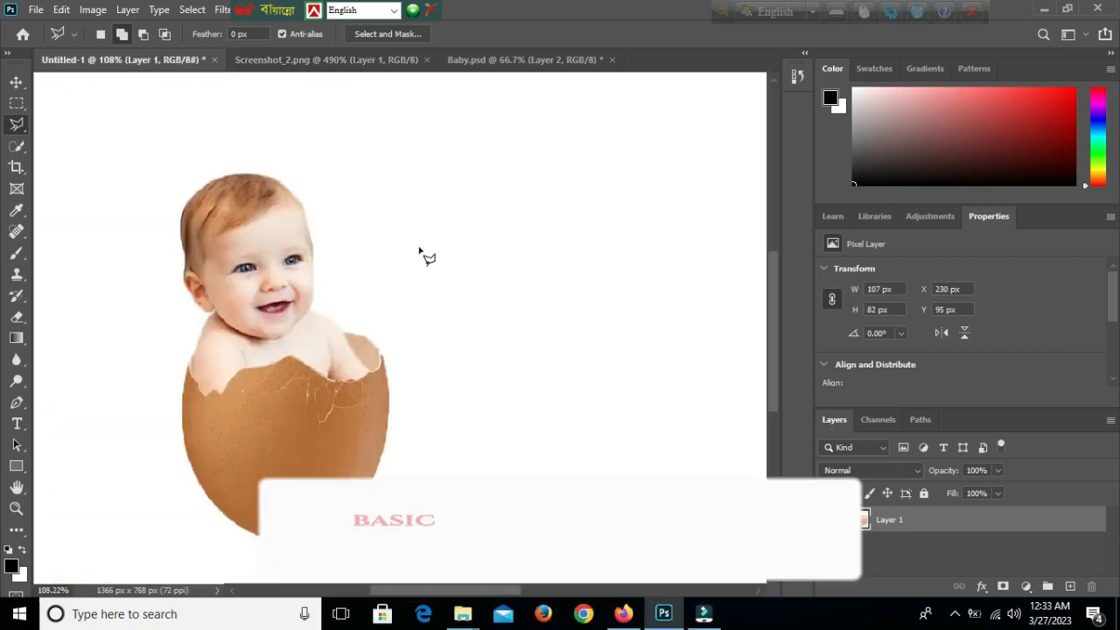
pyautogui.hotkey('ctrl', 'v')
pyautogui.moveTo(411, 258); pyautogui.dragTo(333, 350)
pyautogui.moveTo(460, 347); pyautogui.dragTo(470, 388)
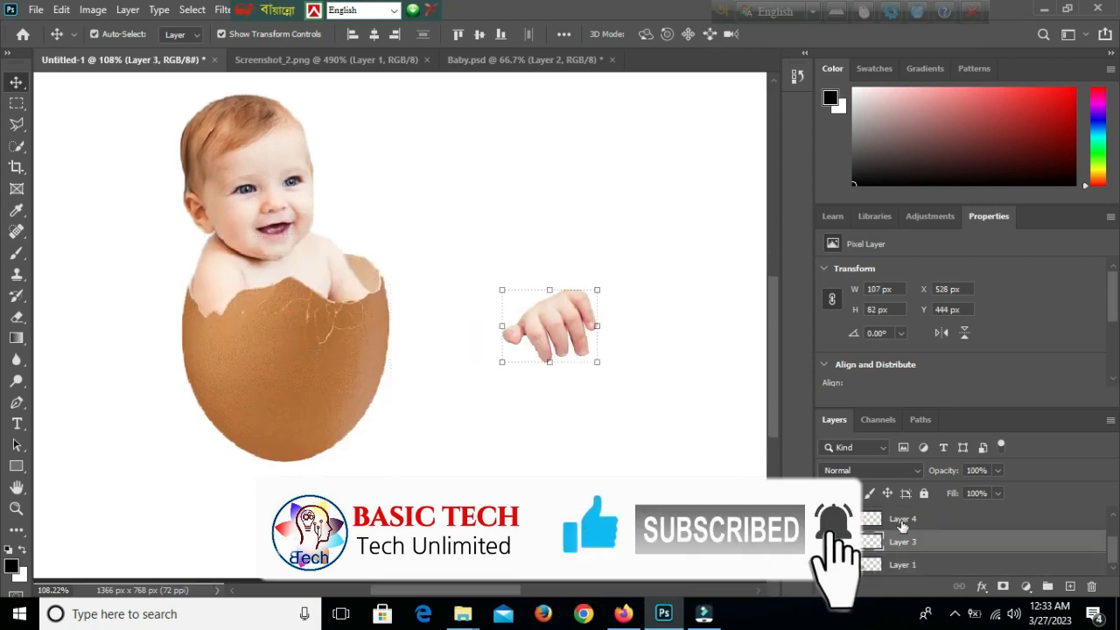
pyautogui.moveTo(958, 549); pyautogui.dragTo(958, 515)
pyautogui.moveTo(563, 325); pyautogui.dragTo(346, 288)
# Scale the hand down to about 73 × 54 px and fit it over the shell rim at the end of the baby's arm
pyautogui.scroll(5, 340, 289)
pyautogui.moveTo(434, 206); pyautogui.dragTo(386, 288)
pyautogui.moveTo(410, 252); pyautogui.dragTo(419, 276)
pyautogui.press('Escape')
pyautogui.moveTo(416, 367); pyautogui.dragTo(420, 377)
pyautogui.press('Return')
pyautogui.scroll(-4, 331, 333)
pyautogui.click(429, 386)
pyautogui.click(303, 392)
pyautogui.click(346, 331)
pyautogui.moveTo(316, 358); pyautogui.dragTo(311, 365)
pyautogui.moveTo(383, 308); pyautogui.dragTo(390, 301)
pyautogui.press('Return')
# Reshape the hand on the shell rim with Puppet Warp pins and apply the warp
pyautogui.click(62, 9)
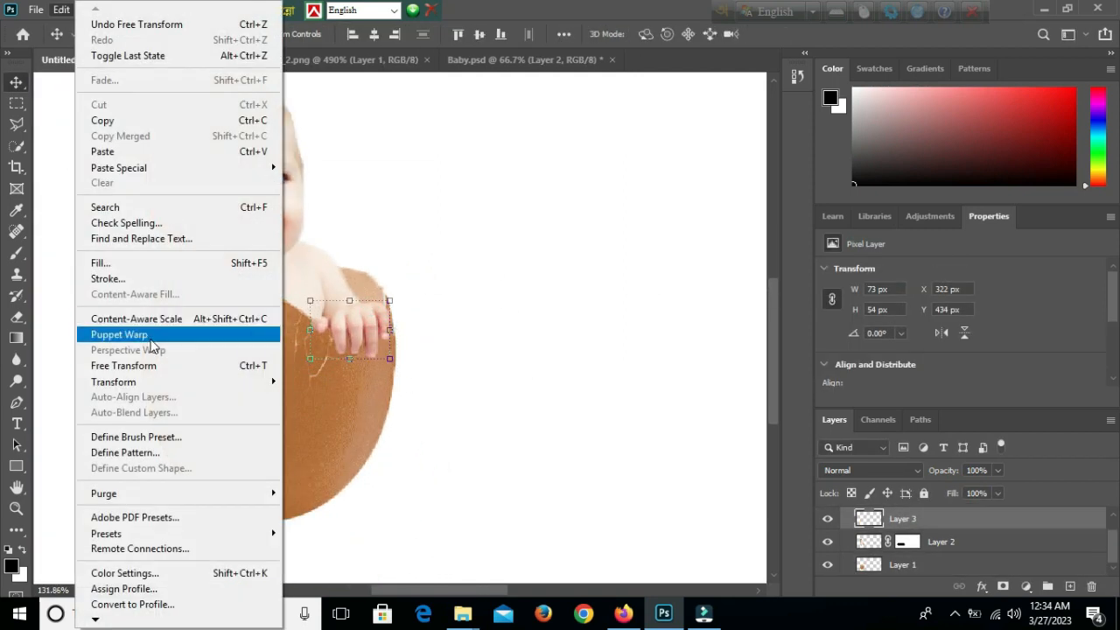
pyautogui.click(120, 334)
pyautogui.click(380, 326)
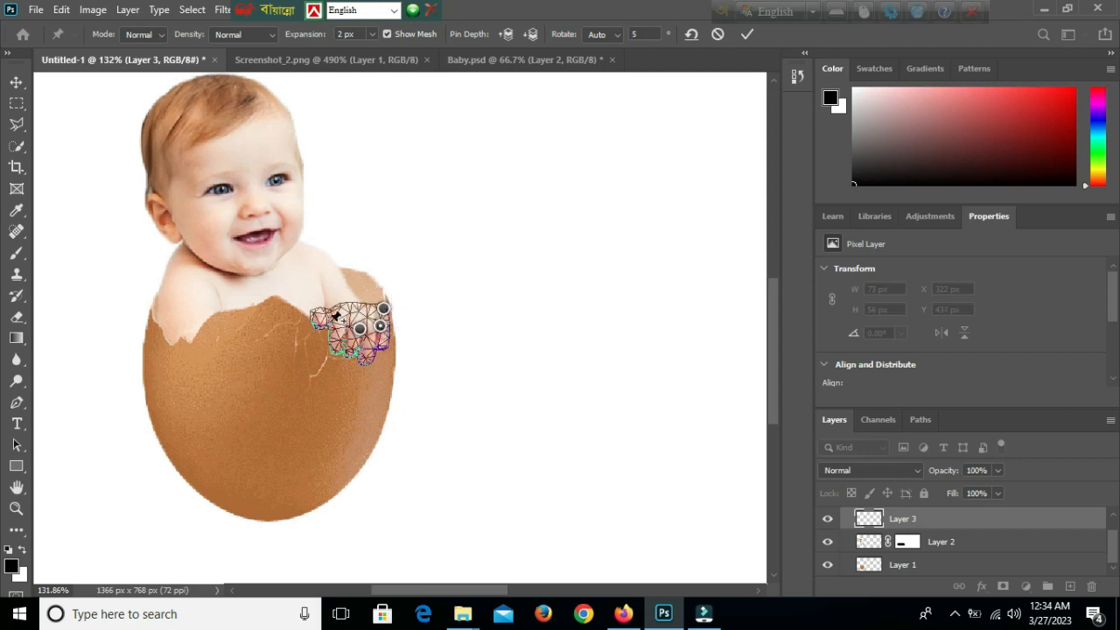
pyautogui.click(16, 89)
pyautogui.click(495, 237)
pyautogui.click(325, 401)
pyautogui.scroll(-4, 501, 329)
pyautogui.click(531, 362)
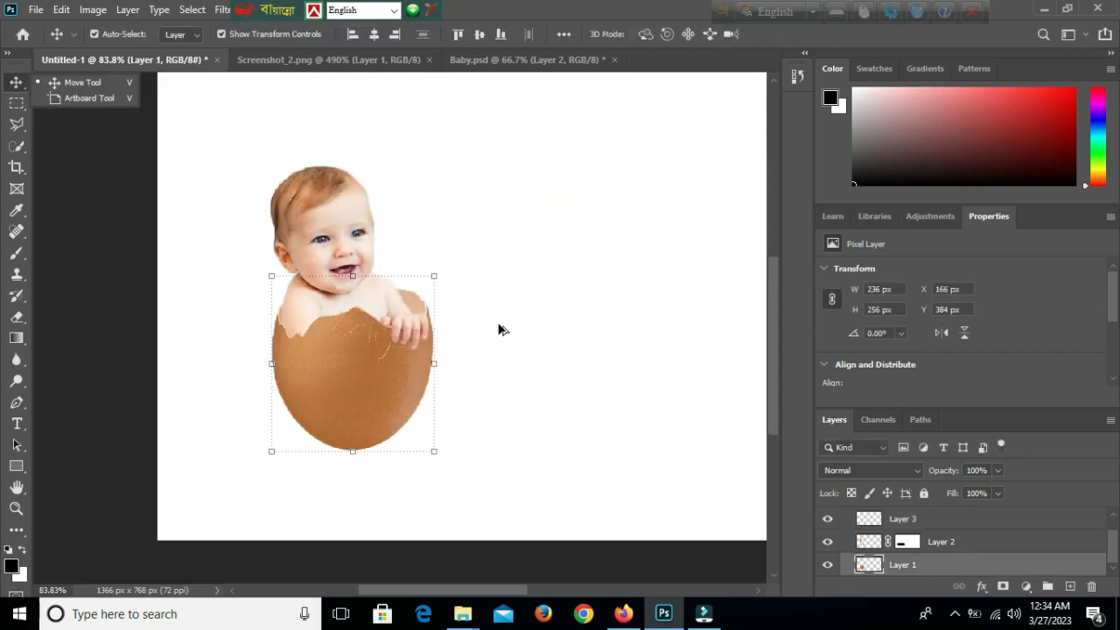
# Adjust the hand layer's midtone color balance to about -4, +28, 0 to match the baby's skin
pyautogui.click(408, 332)
pyautogui.scroll(6, 458, 337)
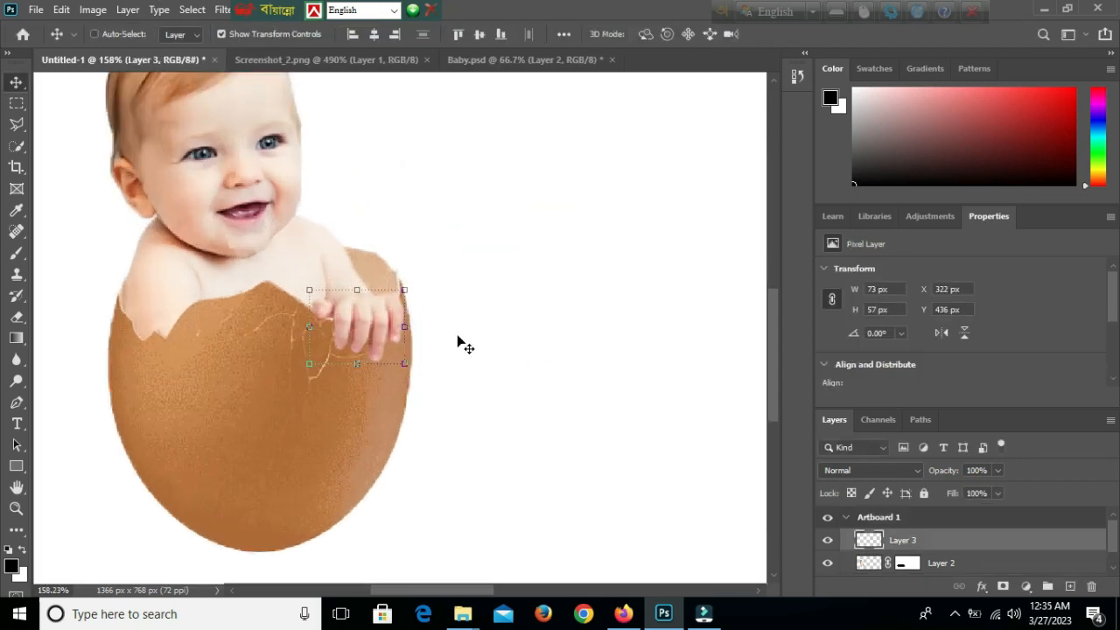
pyautogui.hotkey('ctrl', 'b')
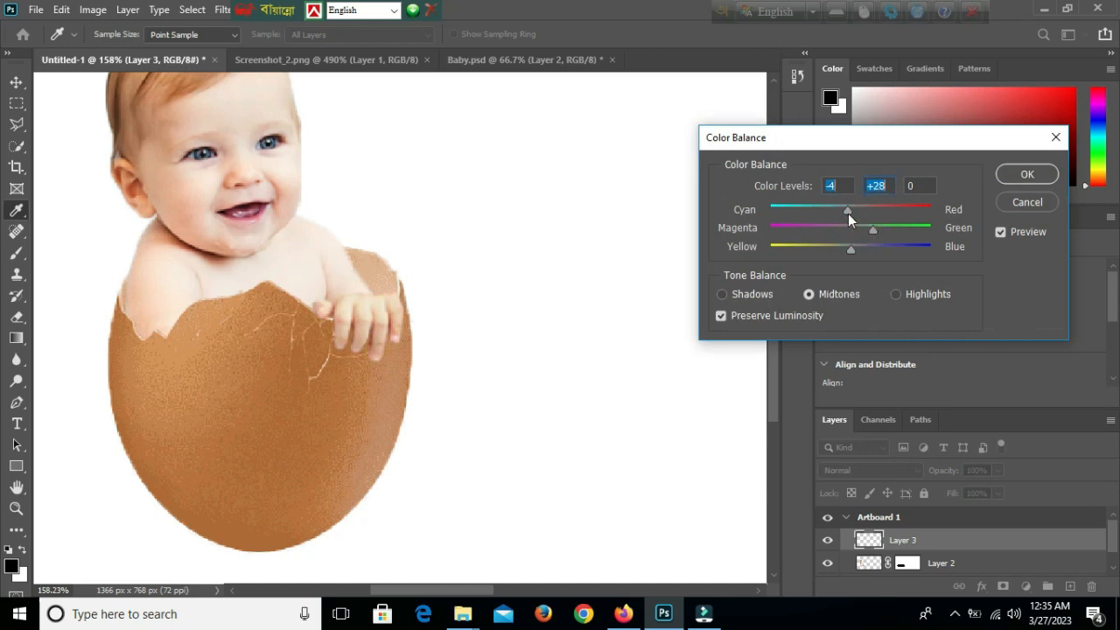
pyautogui.click(1032, 178)
pyautogui.press('v')
pyautogui.click(499, 275)
# Resize the hand to about 68 × 53 px and nudge it to line up with the baby's wrist
pyautogui.click(398, 299)
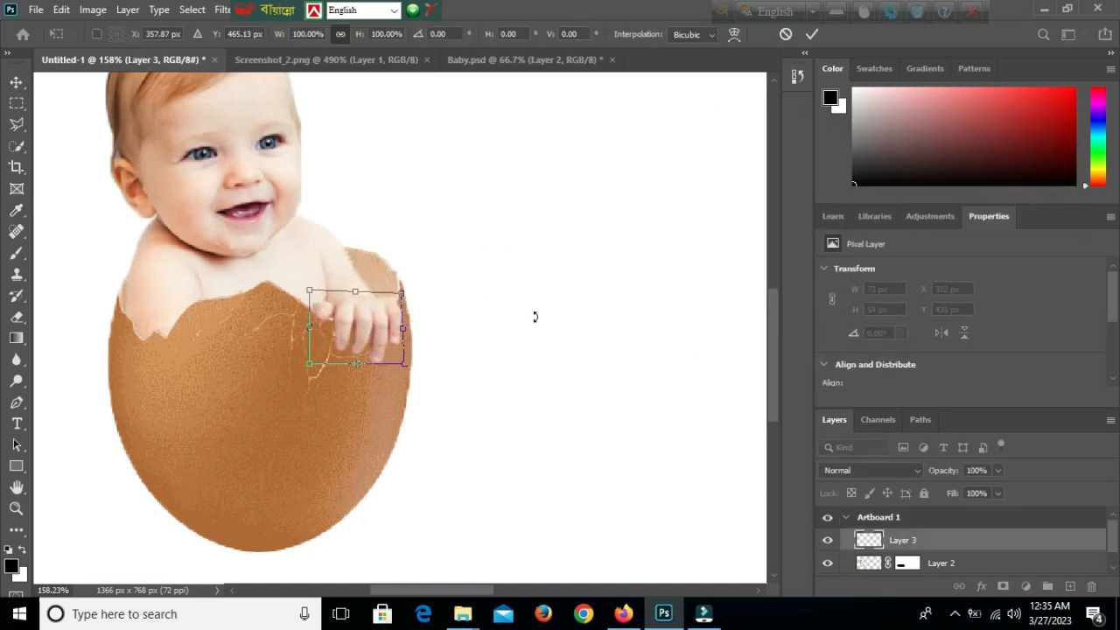
pyautogui.click(540, 302)
pyautogui.click(321, 314)
pyautogui.moveTo(306, 332); pyautogui.dragTo(313, 333)
pyautogui.click(320, 416)
pyautogui.click(333, 409)
pyautogui.scroll(-3, 324, 393)
pyautogui.click(275, 325)
pyautogui.scroll(3, 274, 325)
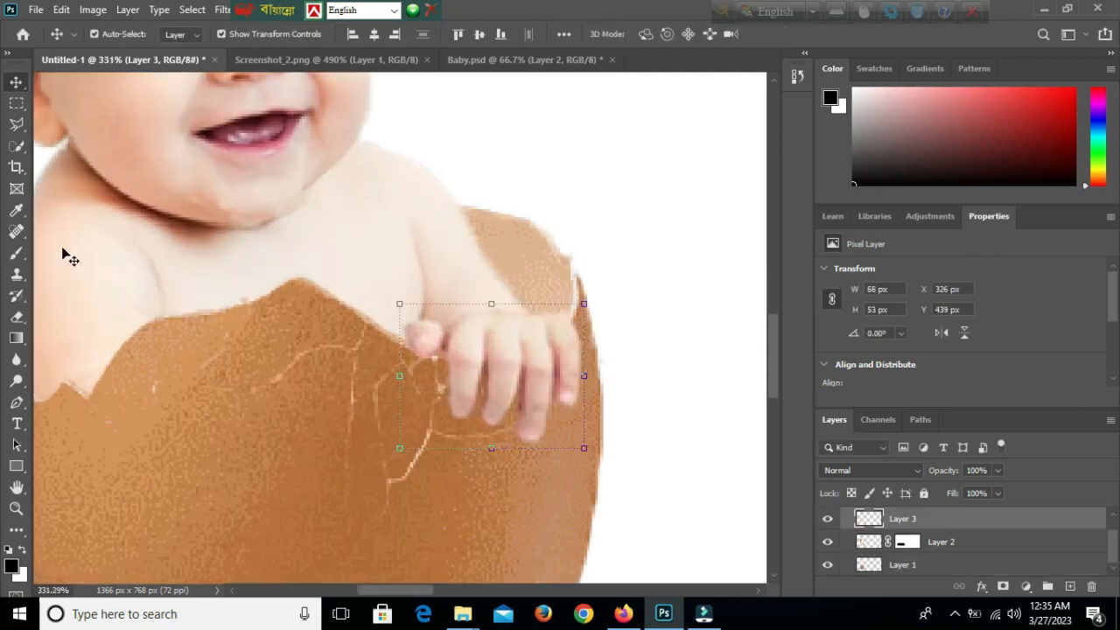
# Clean up the hand layer's edges with a 2 px Eraser and close Screenshot_2.png
pyautogui.press('e')
pyautogui.scroll(-4, 414, 319)
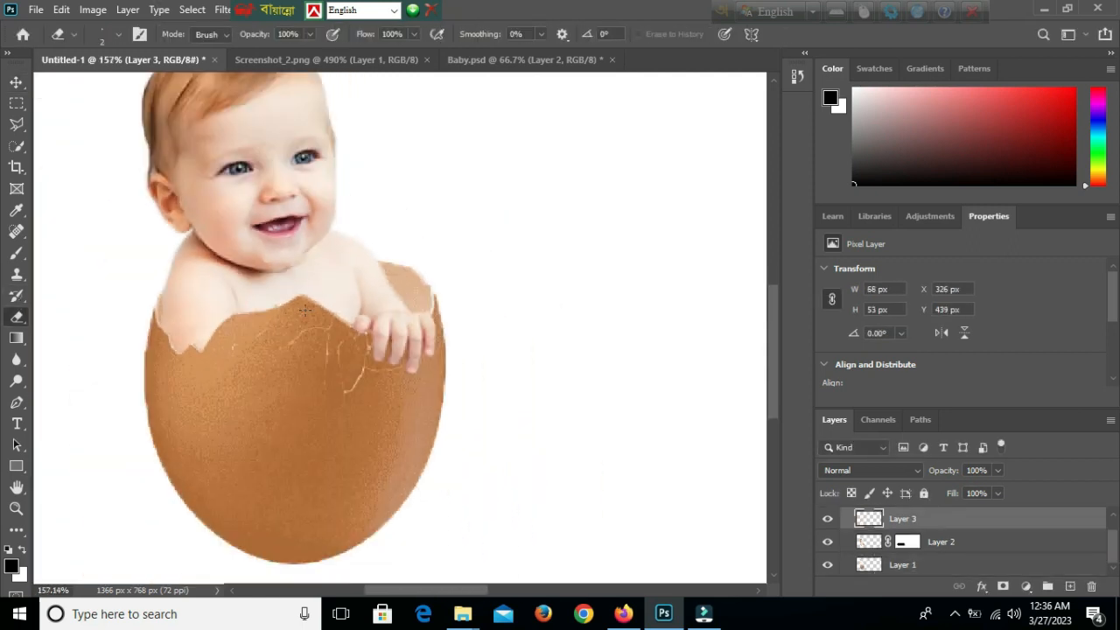
pyautogui.press('v')
pyautogui.click(491, 337)
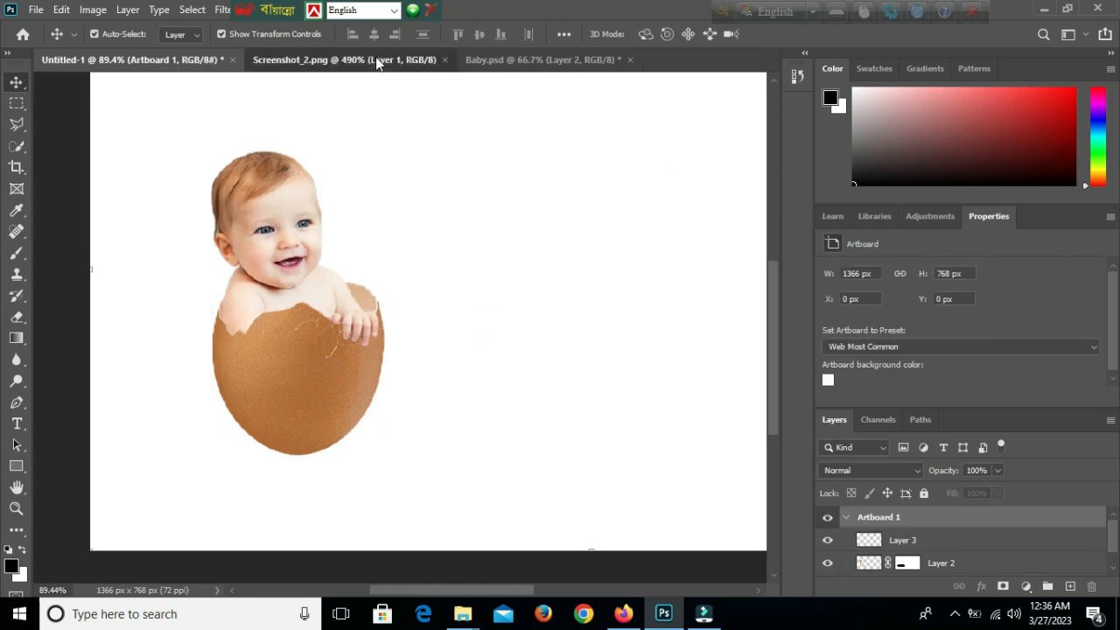
pyautogui.click(377, 63)
pyautogui.hotkey('ctrl', 'w')
# Copy the hen from Baby.psd onto the artboard and flip it horizontally to face the baby
pyautogui.click(355, 65)
pyautogui.moveTo(548, 253); pyautogui.dragTo(490, 346)
pyautogui.hotkey('ctrl', 't')
pyautogui.rightClick(491, 275)
pyautogui.click(575, 548)
pyautogui.press('Return')
# Enlarge the hen to about 1090 × 780 px and position it beside the eggshell with its head near the baby
pyautogui.scroll(-2, 350, 231)
pyautogui.moveTo(336, 210); pyautogui.dragTo(115, 51)
pyautogui.moveTo(337, 290); pyautogui.dragTo(562, 334)
pyautogui.press('Return')
pyautogui.scroll(-2, 558, 352)
# Raise the hen's head and neck with Puppet Warp pins and move the hen down about 37 px
pyautogui.click(63, 10)
pyautogui.click(146, 338)
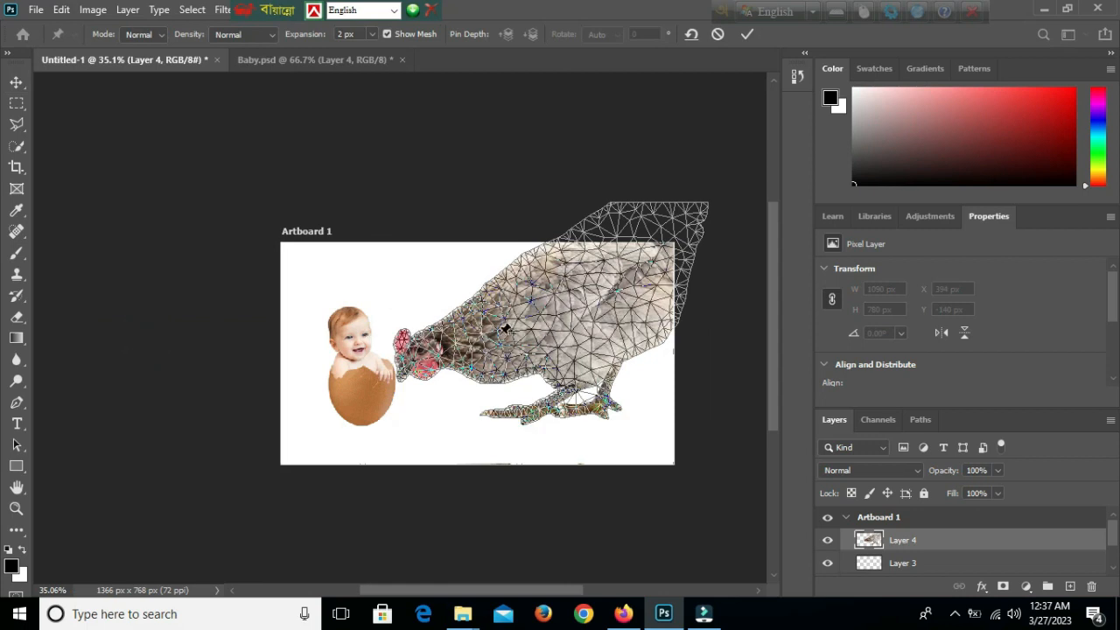
pyautogui.moveTo(441, 342); pyautogui.dragTo(441, 311)
pyautogui.moveTo(527, 319); pyautogui.dragTo(530, 311)
pyautogui.moveTo(442, 312); pyautogui.dragTo(446, 300)
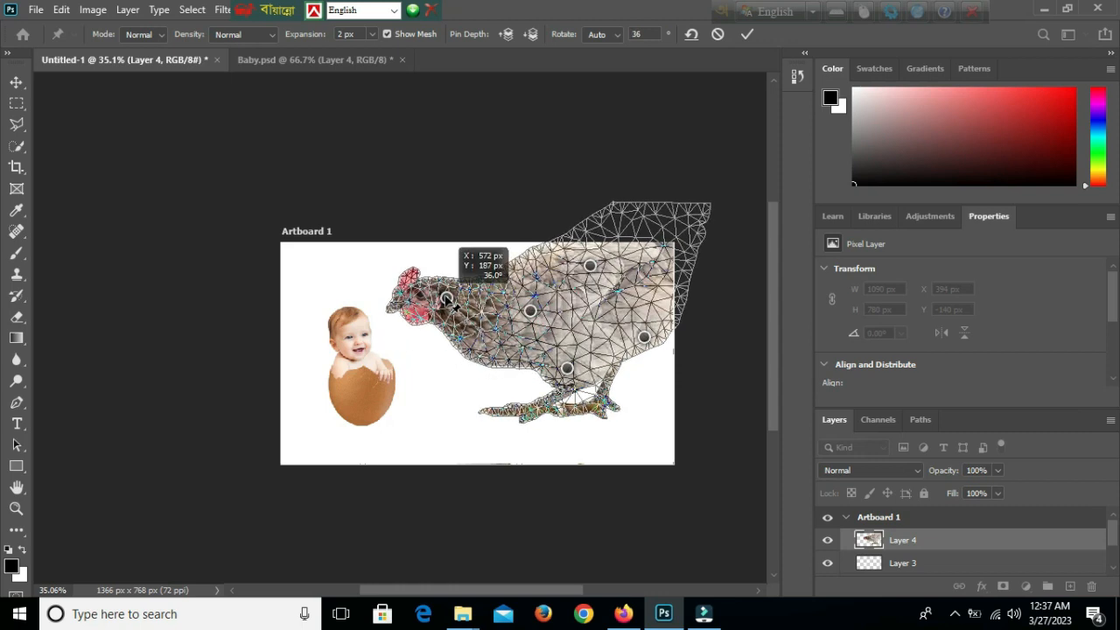
pyautogui.click(17, 83)
pyautogui.click(499, 242)
pyautogui.moveTo(579, 320)
pyautogui.mouseDown()
pyautogui.moveTo(577, 343)
pyautogui.moveTo(580, 332)
pyautogui.mouseUp()
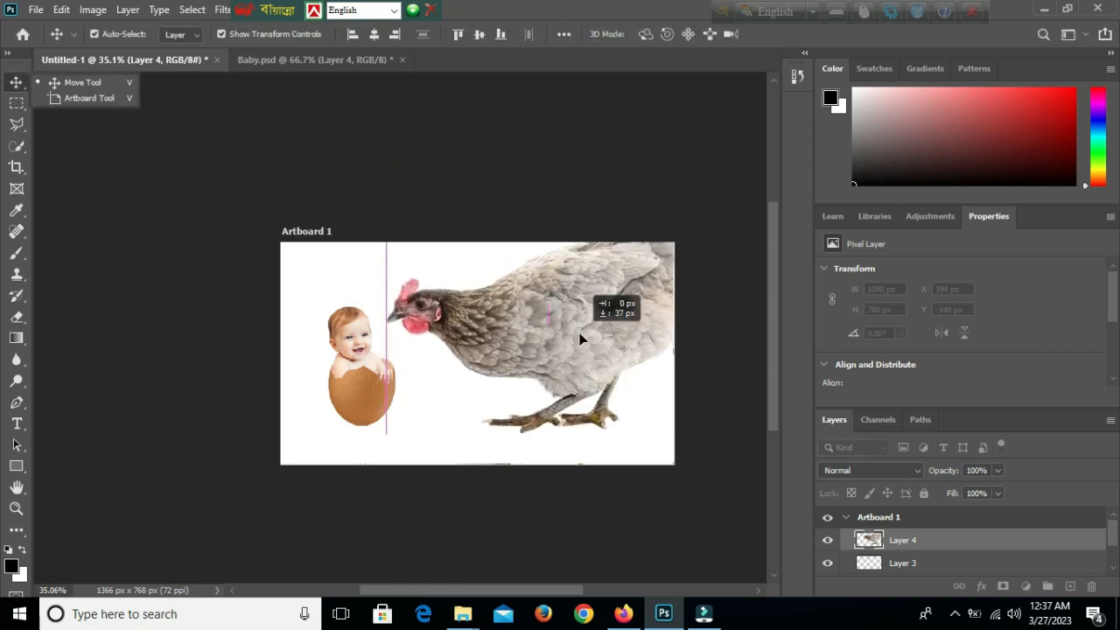
pyautogui.click(477, 403)
pyautogui.scroll(1, 562, 388)
# Adjust the hen's head with a second Puppet Warp and lower the hen on the artboard
pyautogui.click(61, 10)
pyautogui.click(120, 332)
pyautogui.click(229, 350)
pyautogui.moveTo(231, 287); pyautogui.dragTo(218, 287)
pyautogui.click(16, 82)
pyautogui.click(491, 238)
pyautogui.moveTo(521, 318); pyautogui.dragTo(521, 351)
pyautogui.click(414, 433)
pyautogui.click(572, 414)
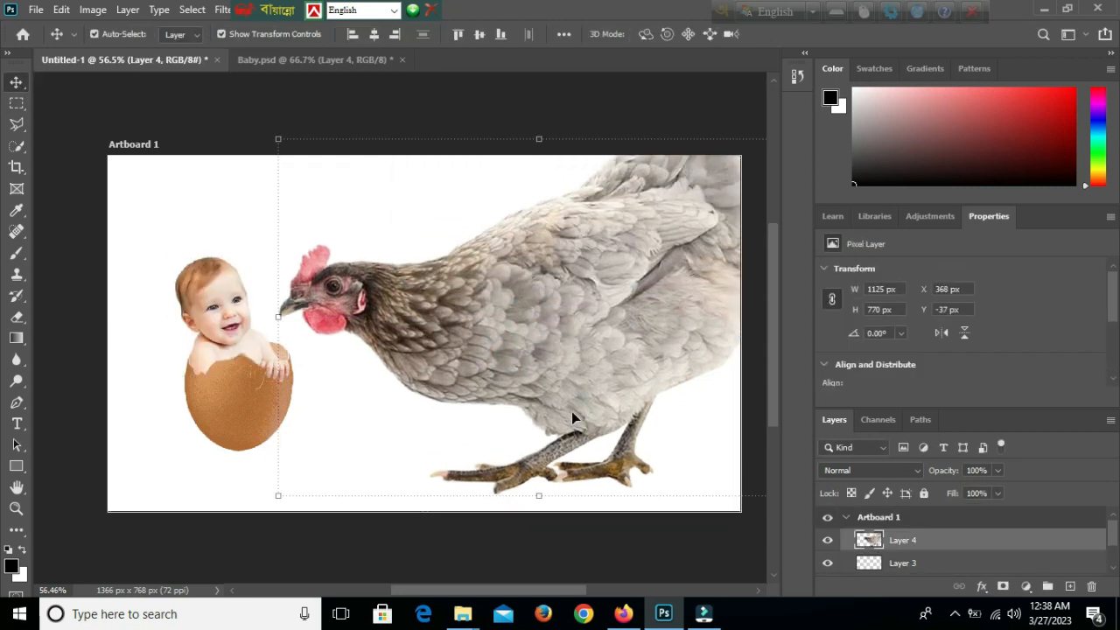
# Copy the upper eggshell half from Baby.psd onto the artboard, rotate it, and lay it beside the lower shell
pyautogui.click(166, 225)
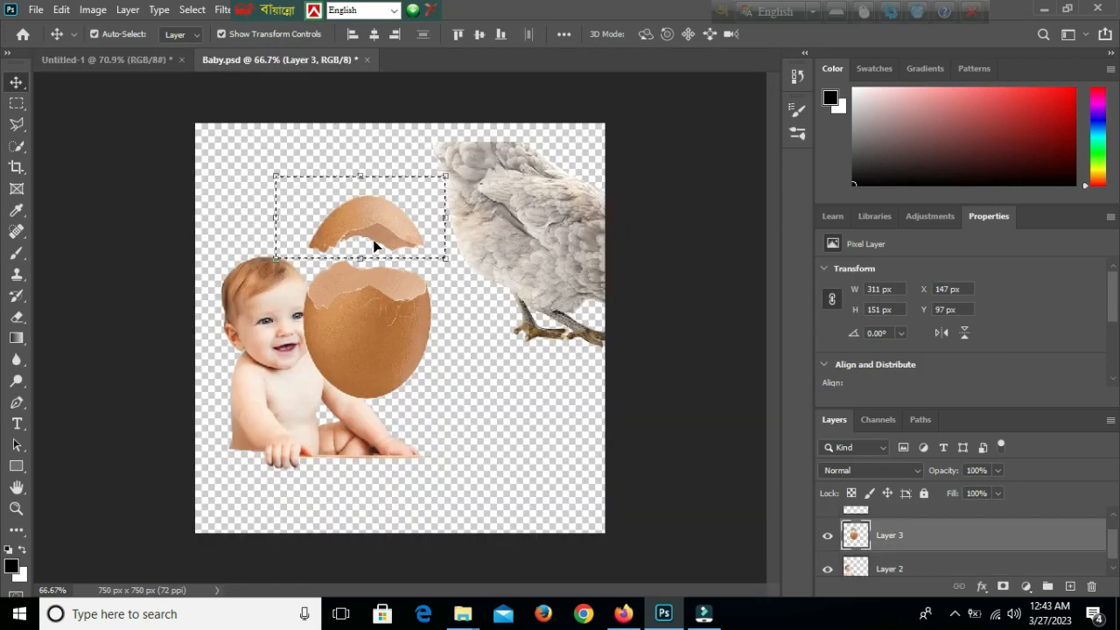
pyautogui.moveTo(411, 237); pyautogui.dragTo(157, 419)
pyautogui.moveTo(215, 385); pyautogui.dragTo(211, 455)
pyautogui.moveTo(280, 411); pyautogui.dragTo(207, 371)
pyautogui.press('Return')
pyautogui.press('Return')
pyautogui.moveTo(222, 450); pyautogui.dragTo(186, 450)
pyautogui.rightClick(150, 439)
pyautogui.click(171, 416)
pyautogui.moveTo(205, 379); pyautogui.dragTo(112, 360)
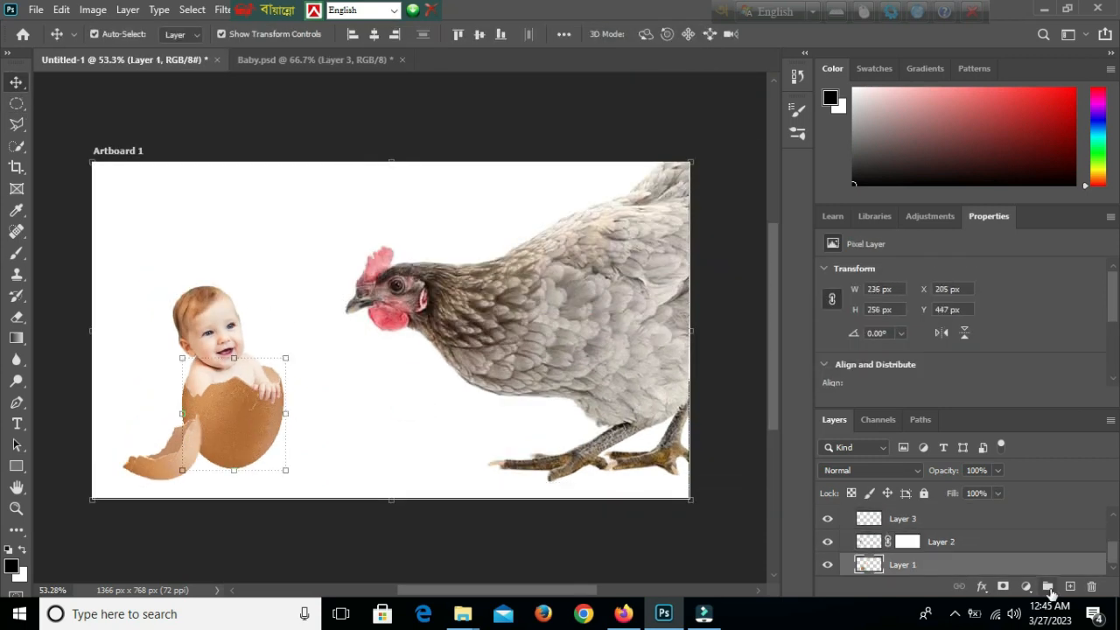
# Add a new layer above the lower eggshell layer and draw an elliptical selection about 461 × 284 px above the baby
pyautogui.click(1070, 588)
pyautogui.click(16, 103)
pyautogui.moveTo(116, 180); pyautogui.dragTo(318, 304)
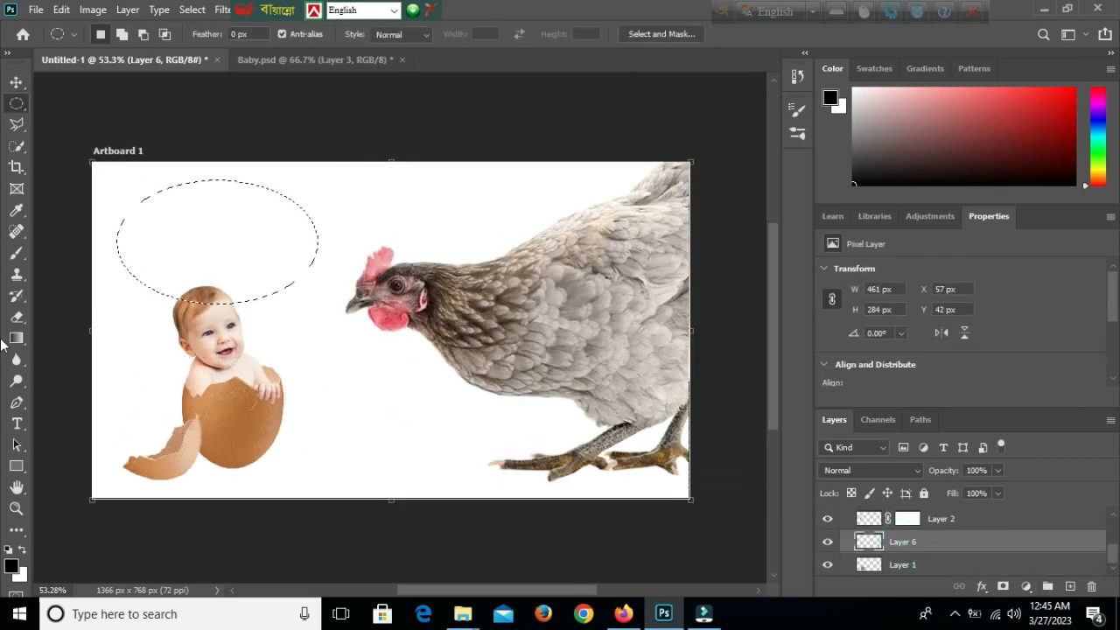
# Fill the elliptical selection with a black gradient and transform it into a flat shadow near the eggshells
pyautogui.click(16, 338)
pyautogui.moveTo(214, 238); pyautogui.dragTo(253, 263)
pyautogui.click(16, 82)
pyautogui.moveTo(319, 242); pyautogui.dragTo(610, 243)
pyautogui.moveTo(362, 92); pyautogui.dragTo(205, 474)
pyautogui.press('Return')
# Place the shadow layer below Layer 1 and fit the shadow under the lower eggshell at about 307 × 54 px
pyautogui.moveTo(898, 543); pyautogui.dragTo(971, 574)
pyautogui.moveTo(374, 497); pyautogui.dragTo(293, 481)
pyautogui.press('Return')
pyautogui.moveTo(208, 469); pyautogui.dragTo(246, 473)
pyautogui.moveTo(331, 447); pyautogui.dragTo(228, 429)
pyautogui.moveTo(204, 475); pyautogui.dragTo(250, 471)
pyautogui.moveTo(281, 457); pyautogui.dragTo(312, 454)
pyautogui.press('Return')
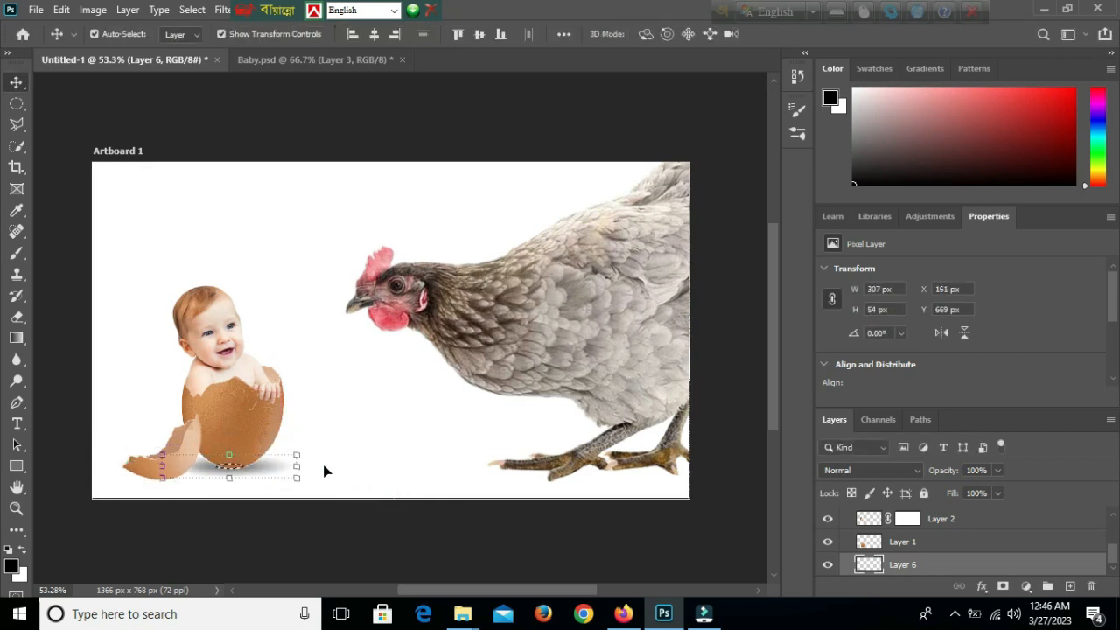
# Duplicate the shadow beneath the small broken shell, scale it to about 82.61%, rotate it about -8.19°, and clear the selection
pyautogui.moveTo(250, 464); pyautogui.dragTo(217, 465)
pyautogui.moveTo(143, 487); pyautogui.dragTo(148, 485)
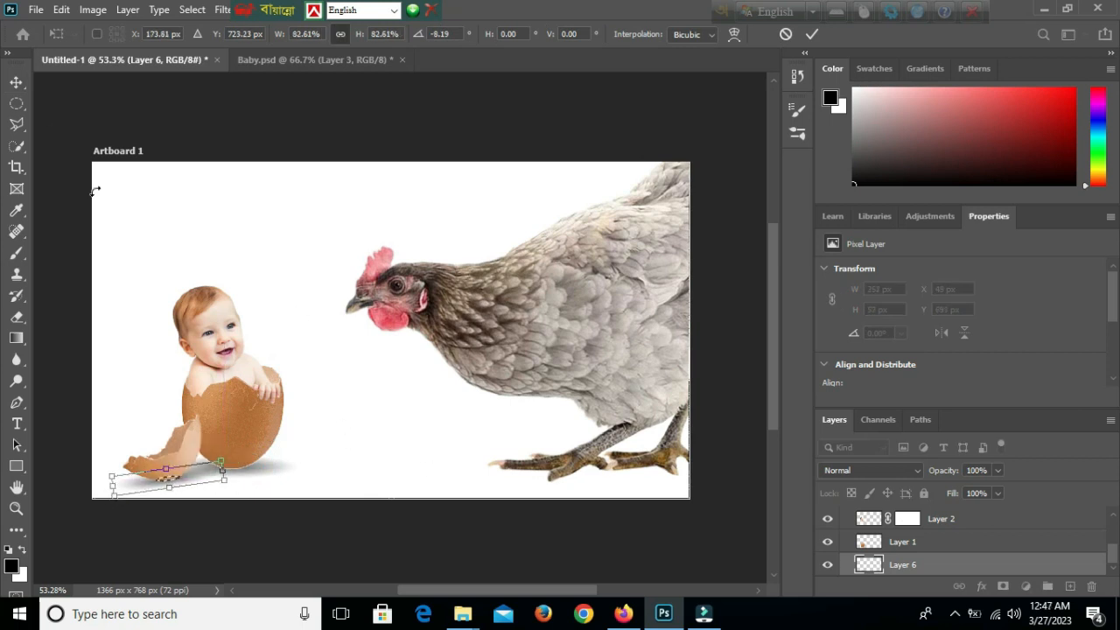
pyautogui.press('Return')
pyautogui.click(17, 105)
pyautogui.rightClick(165, 207)
pyautogui.click(200, 217)
# Erase the white fringe along the lower eggshell's bottom edge on Layer 1 with a 7 px eraser
pyautogui.click(17, 82)
pyautogui.click(237, 418)
pyautogui.click(298, 417)
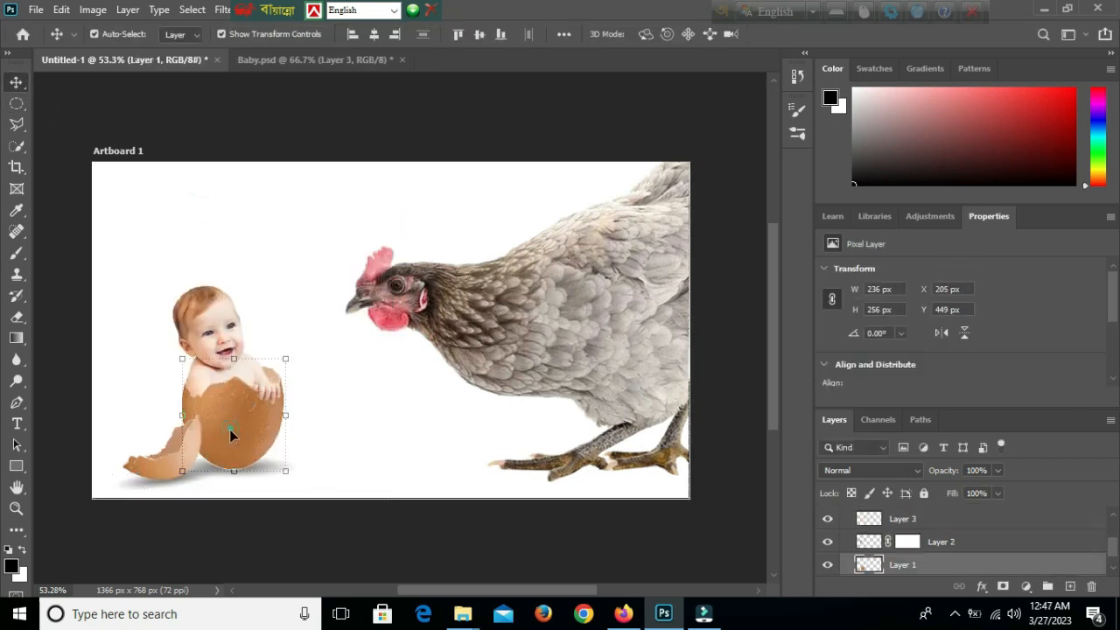
pyautogui.click(229, 429)
pyautogui.hotkey('ctrl', '+')
pyautogui.hotkey('ctrl', '+')
pyautogui.hotkey('ctrl', '+')
pyautogui.moveTo(490, 590); pyautogui.dragTo(399, 590)
pyautogui.scroll(-9, 394, 525)
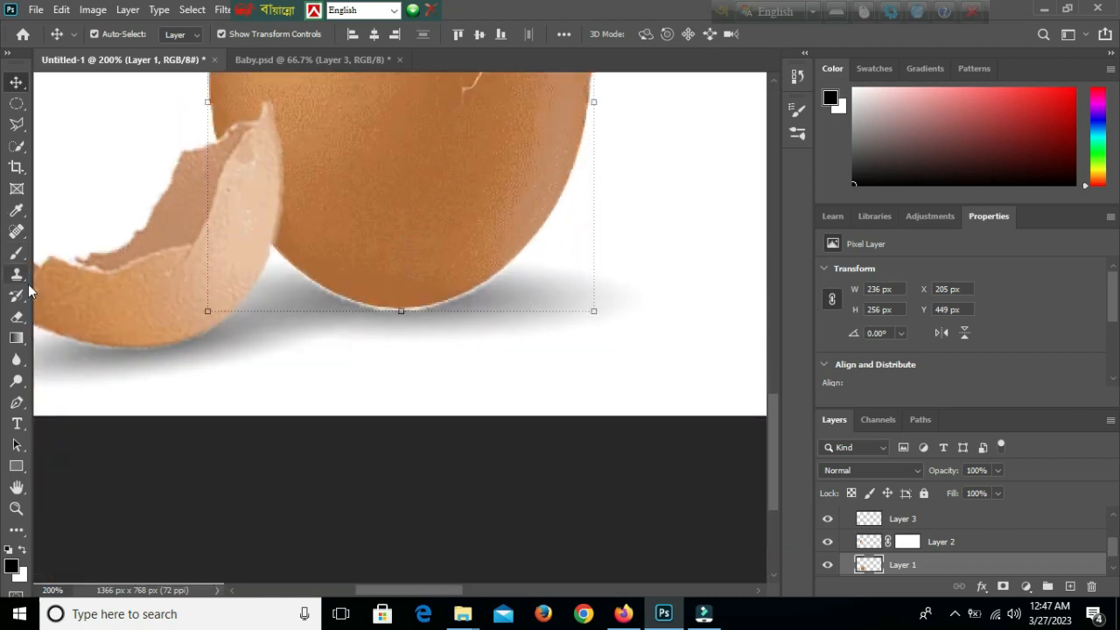
pyautogui.click(16, 316)
pyautogui.scroll(-3, 300, 271)
pyautogui.scroll(8, 307, 283)
pyautogui.moveTo(245, 295)
pyautogui.mouseDown()
pyautogui.moveTo(418, 384)
pyautogui.moveTo(566, 426)
pyautogui.mouseUp()
pyautogui.hotkey('ctrl', 'z')
pyautogui.moveTo(262, 312); pyautogui.dragTo(547, 429)
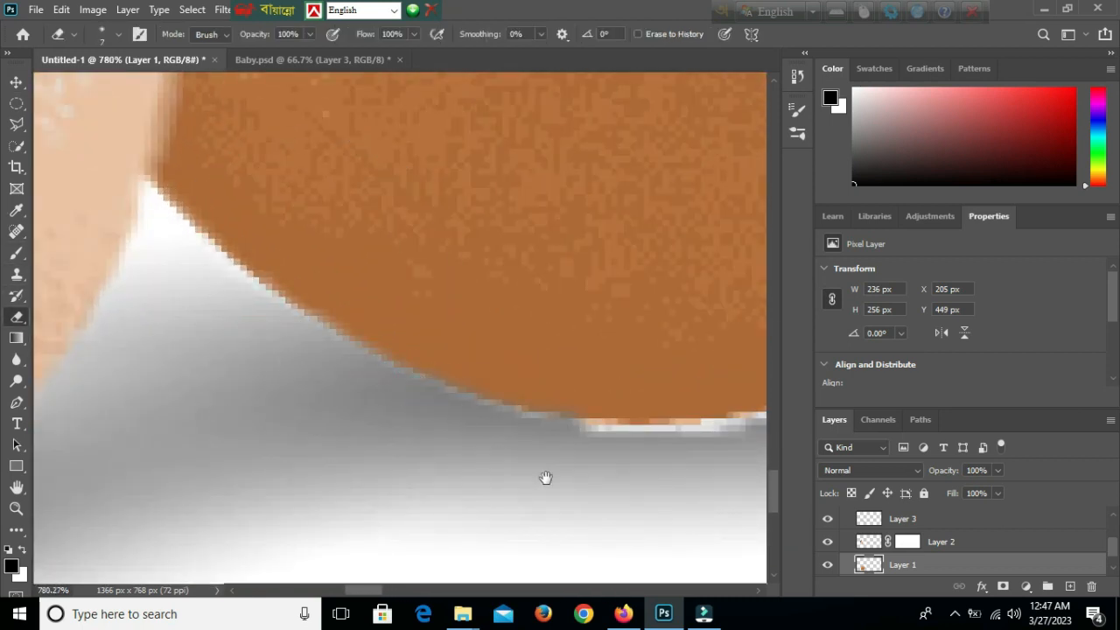
pyautogui.moveTo(545, 477); pyautogui.dragTo(64, 401)
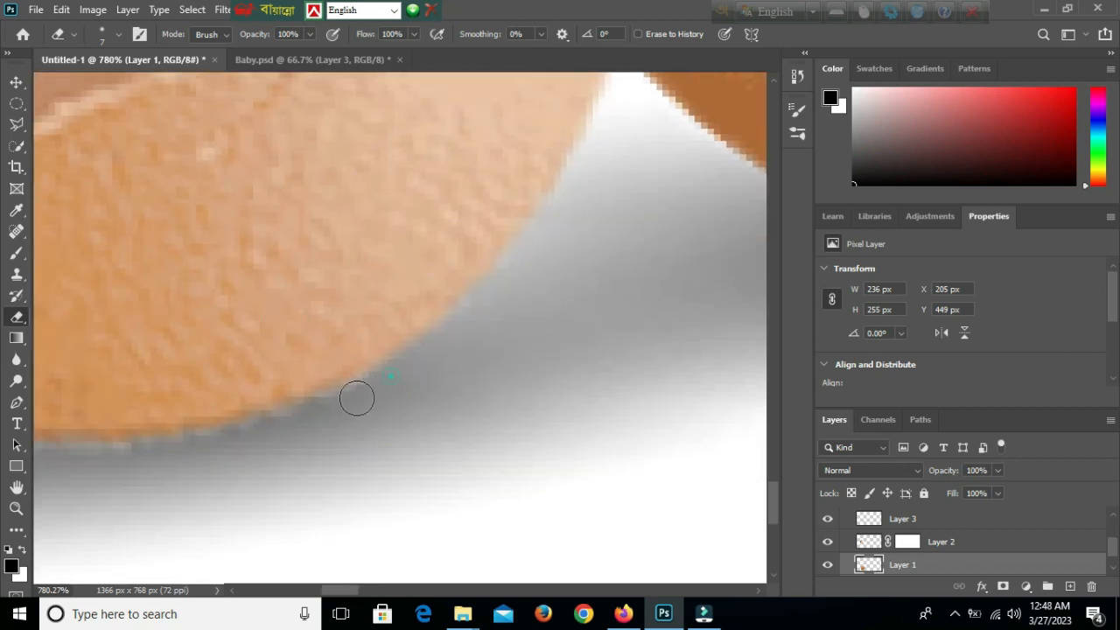
# Erase the light fringe along the bottom edge of the small broken shell on Layer 5
pyautogui.press('v')
pyautogui.click(109, 189)
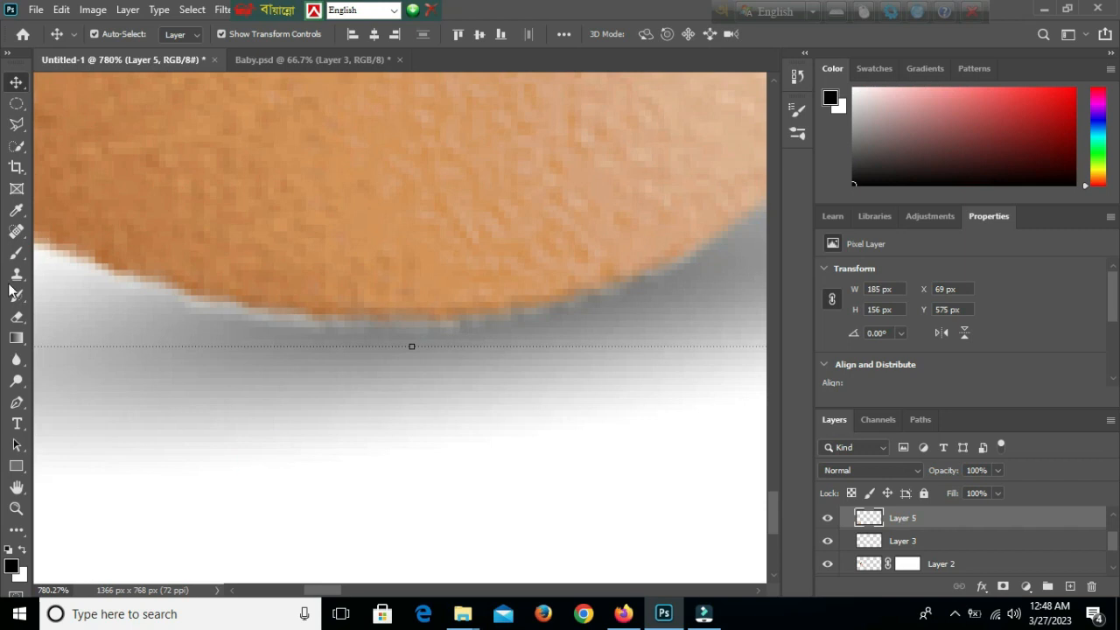
pyautogui.press('e')
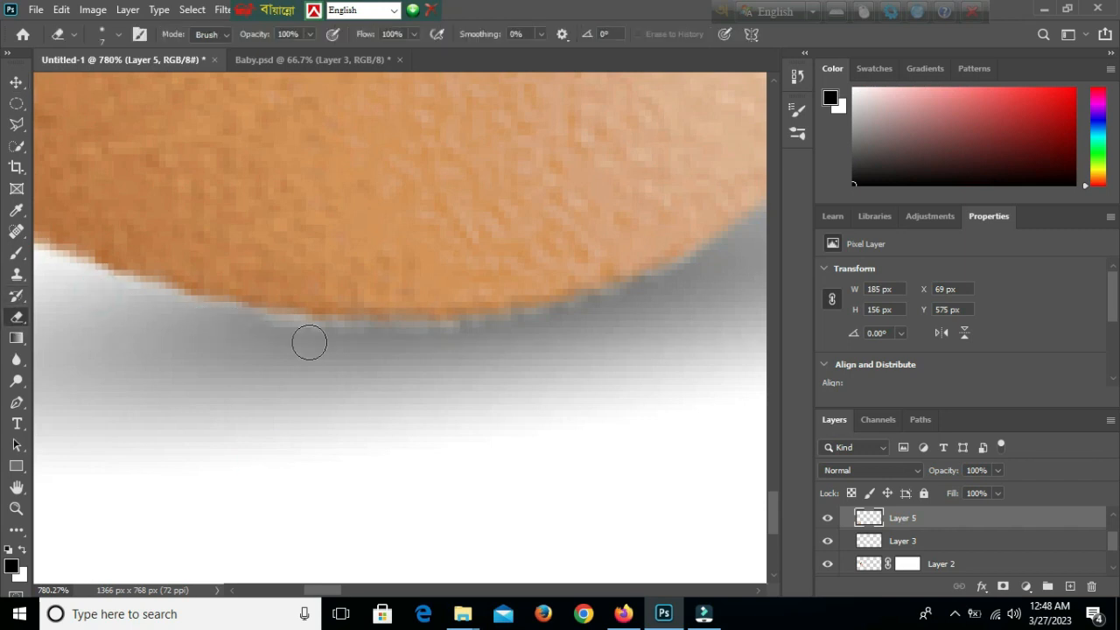
pyautogui.moveTo(585, 240); pyautogui.dragTo(307, 300)
pyautogui.hotkey('ctrl', '-')
pyautogui.hotkey('ctrl', '-')
pyautogui.hotkey('ctrl', '-')
pyautogui.hotkey('ctrl', '-')
pyautogui.hotkey('ctrl', '-')
pyautogui.hotkey('ctrl', '-')
pyautogui.hotkey('ctrl', '-')
pyautogui.hotkey('ctrl', '-')
pyautogui.hotkey('ctrl', '-')
pyautogui.hotkey('ctrl', '-')
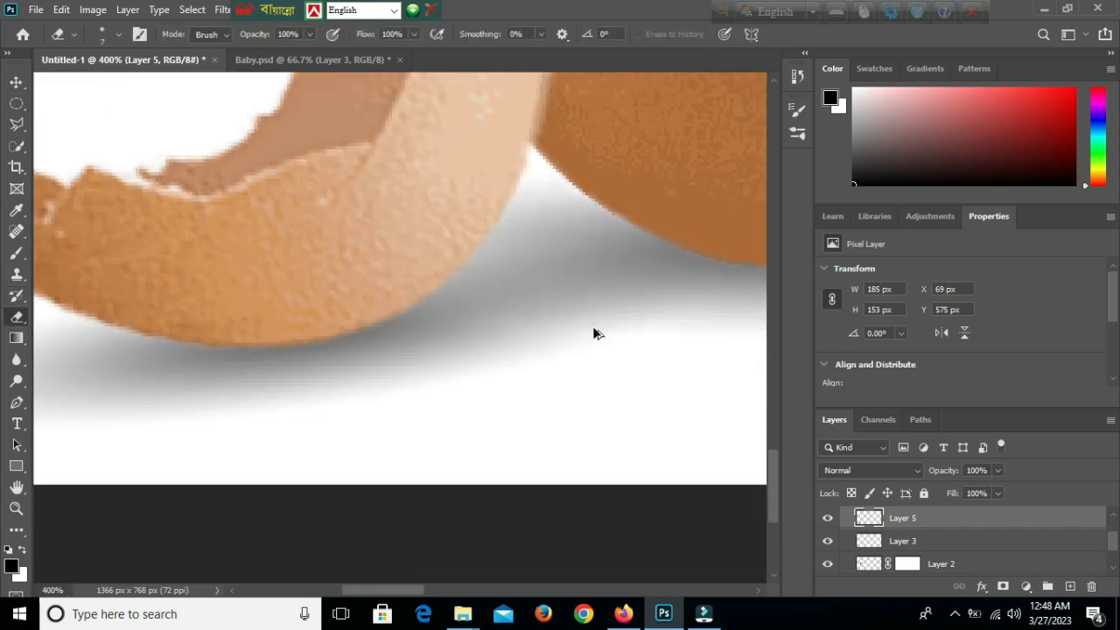
# Draw an elliptical selection about 819 × 366 px around the hen's feet on new Layer 7 and fill it with a black gradient
pyautogui.click(16, 82)
pyautogui.moveTo(543, 589); pyautogui.dragTo(613, 590)
pyautogui.moveTo(262, 289)
pyautogui.mouseDown()
pyautogui.moveTo(389, 320)
pyautogui.moveTo(492, 398)
pyautogui.moveTo(437, 189)
pyautogui.mouseUp()
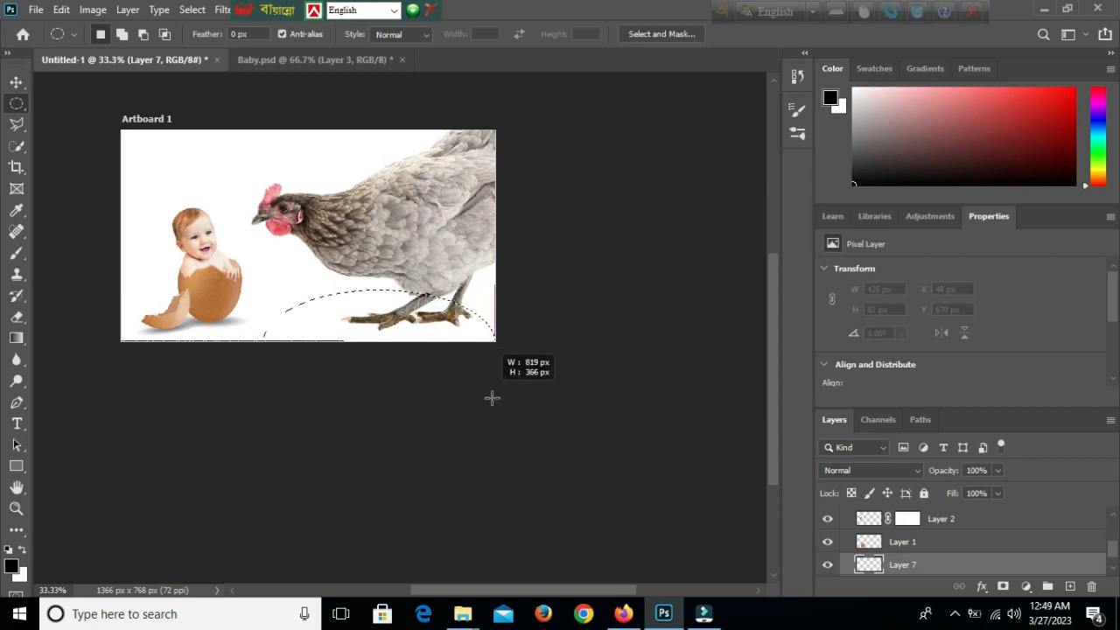
pyautogui.click(17, 338)
pyautogui.moveTo(350, 239)
pyautogui.mouseDown()
pyautogui.moveTo(406, 249)
pyautogui.moveTo(389, 328)
pyautogui.mouseUp()
# Flatten, tilt and position the gradient ellipse as a shadow beneath the hen's feet and clear the selection
pyautogui.click(17, 82)
pyautogui.moveTo(389, 277); pyautogui.dragTo(403, 320)
pyautogui.moveTo(429, 324); pyautogui.dragTo(471, 316)
pyautogui.moveTo(524, 282); pyautogui.dragTo(593, 242)
pyautogui.moveTo(478, 307); pyautogui.dragTo(471, 312)
pyautogui.moveTo(422, 351); pyautogui.dragTo(419, 332)
pyautogui.moveTo(458, 271); pyautogui.dragTo(526, 303)
pyautogui.moveTo(452, 323); pyautogui.dragTo(567, 313)
pyautogui.press('Return')
pyautogui.click(283, 151)
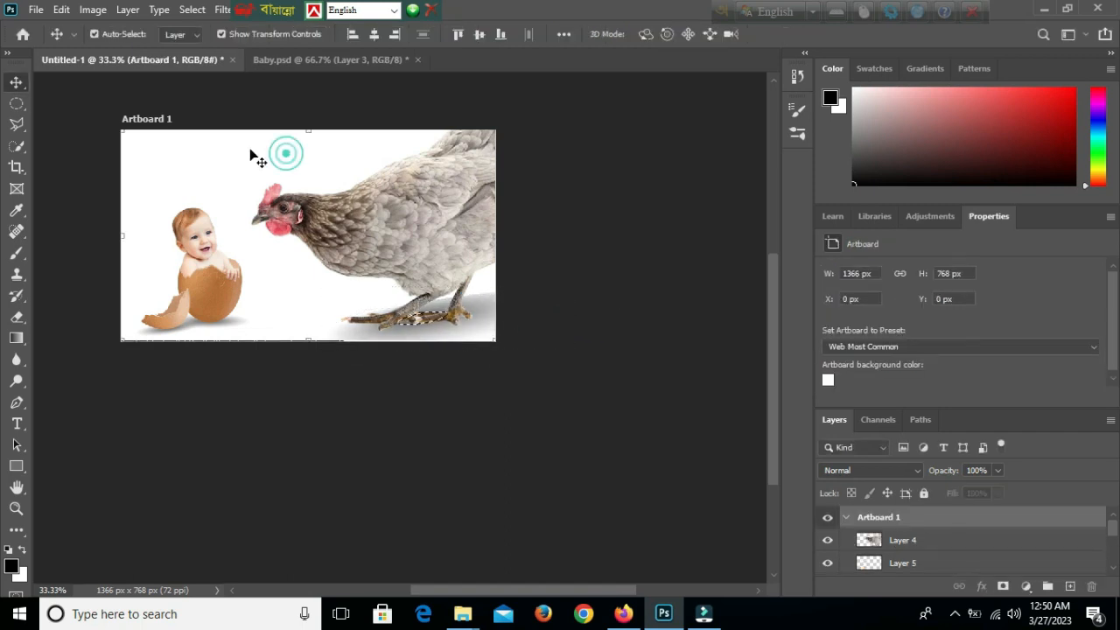
pyautogui.press('m')
pyautogui.click(16, 81)
# Soften the lower edge of the hen's shadow on Layer 7 with a 200 px eraser
pyautogui.click(477, 313)
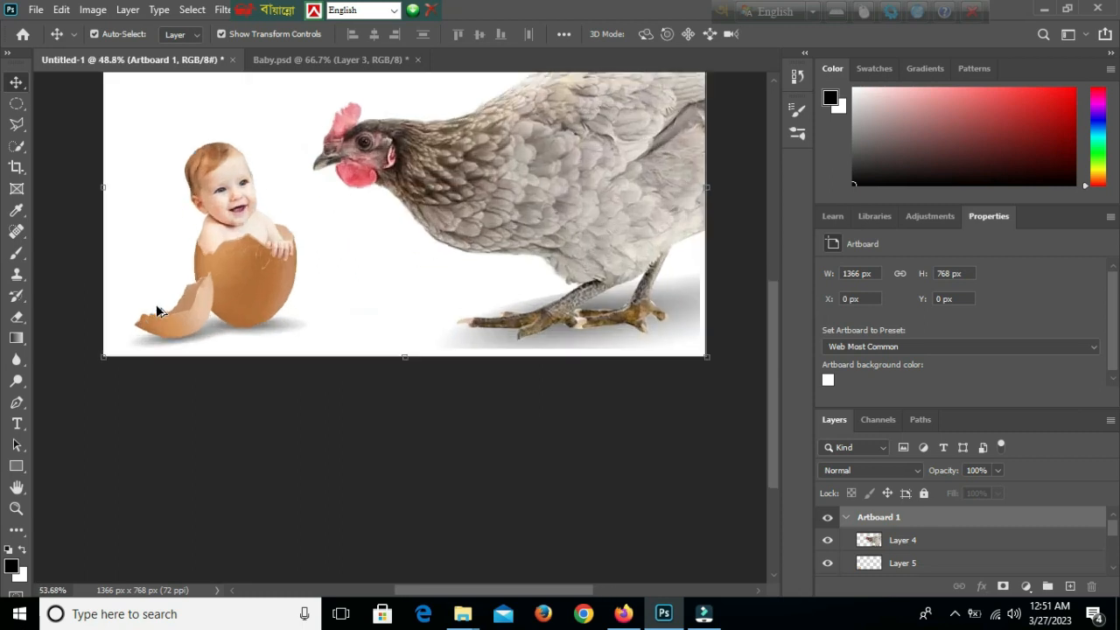
pyautogui.click(17, 317)
pyautogui.moveTo(663, 413); pyautogui.dragTo(365, 384)
pyautogui.moveTo(580, 265); pyautogui.dragTo(614, 265)
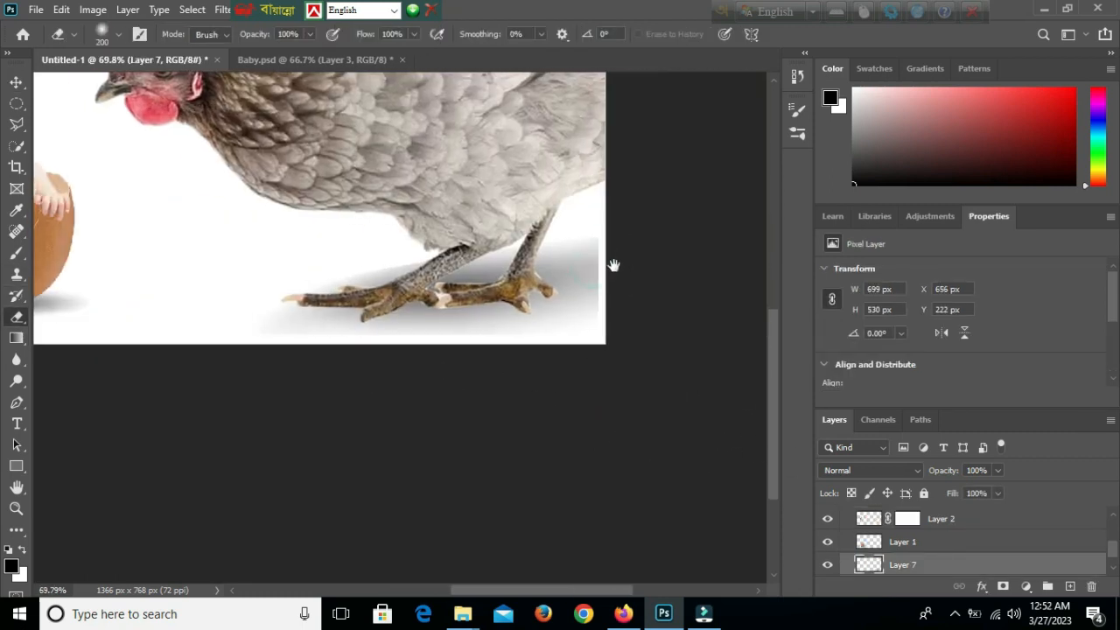
pyautogui.hotkey('ctrl', '-')
pyautogui.hotkey('ctrl', '-')
pyautogui.hotkey('ctrl', '-')
pyautogui.hotkey('ctrl', '-')
pyautogui.scroll(5, 262, 251)
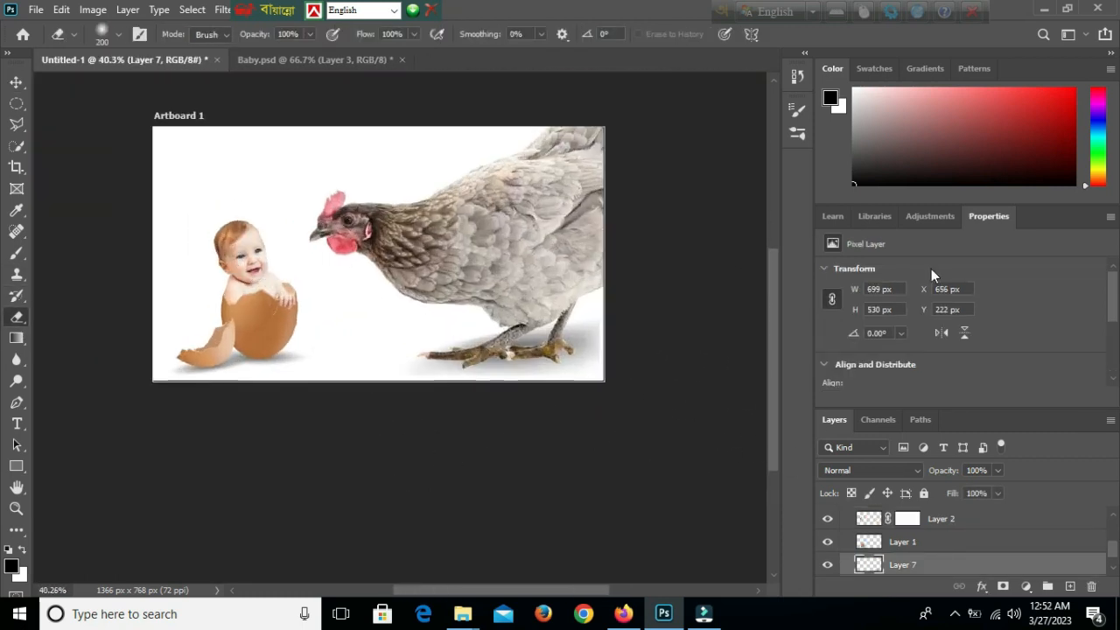
# Move the hen's shadow about 6 px to the left and 8 px down
pyautogui.click(16, 81)
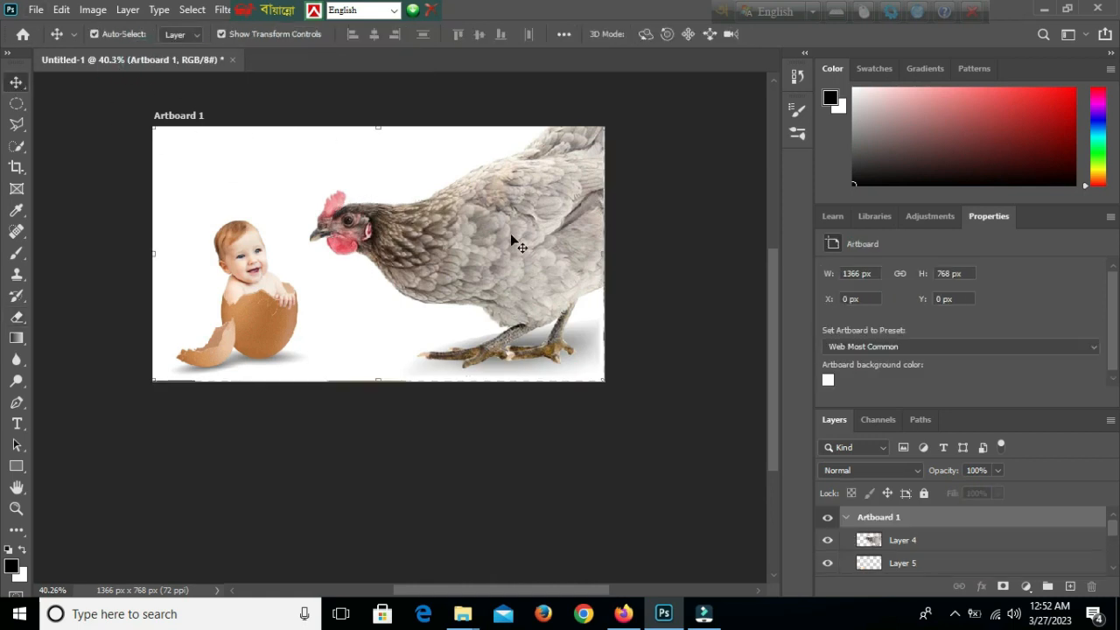
pyautogui.moveTo(587, 340); pyautogui.dragTo(584, 344)
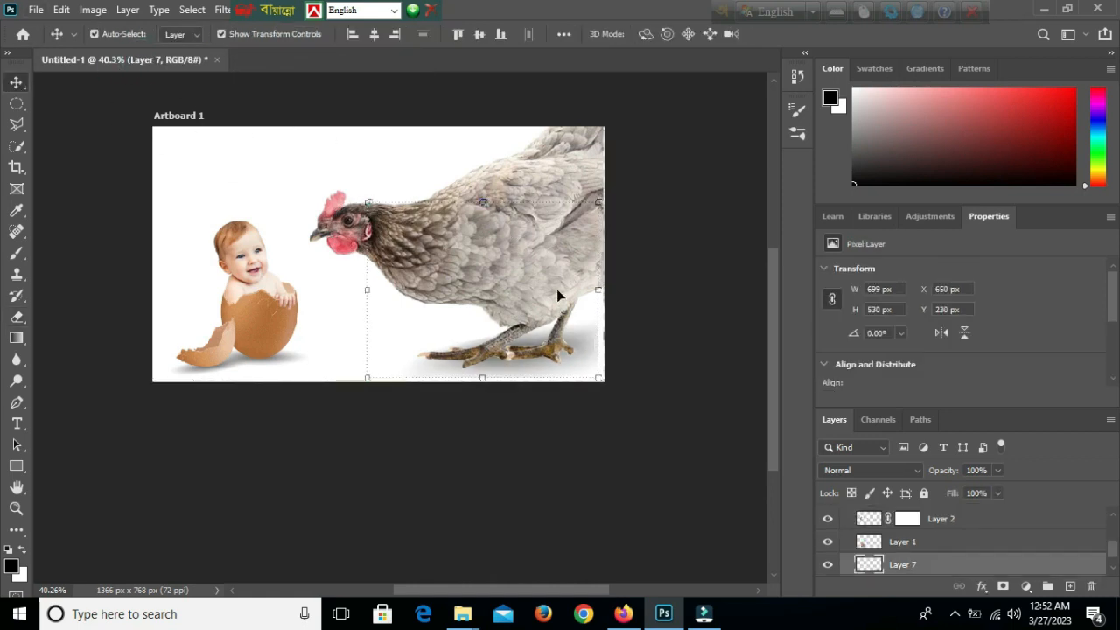
pyautogui.click(311, 156)
# Add a Solid Color fill layer in pale yellow (#faf29f) to the artboard
pyautogui.scroll(-3, 1005, 559)
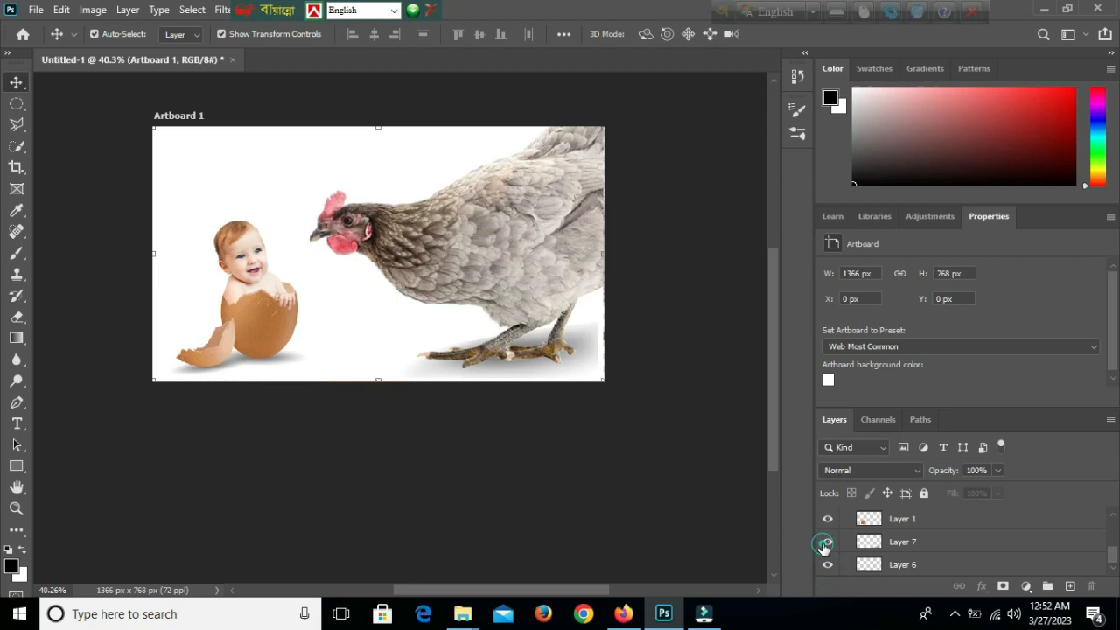
pyautogui.click(1069, 589)
pyautogui.click(1027, 589)
pyautogui.click(1009, 300)
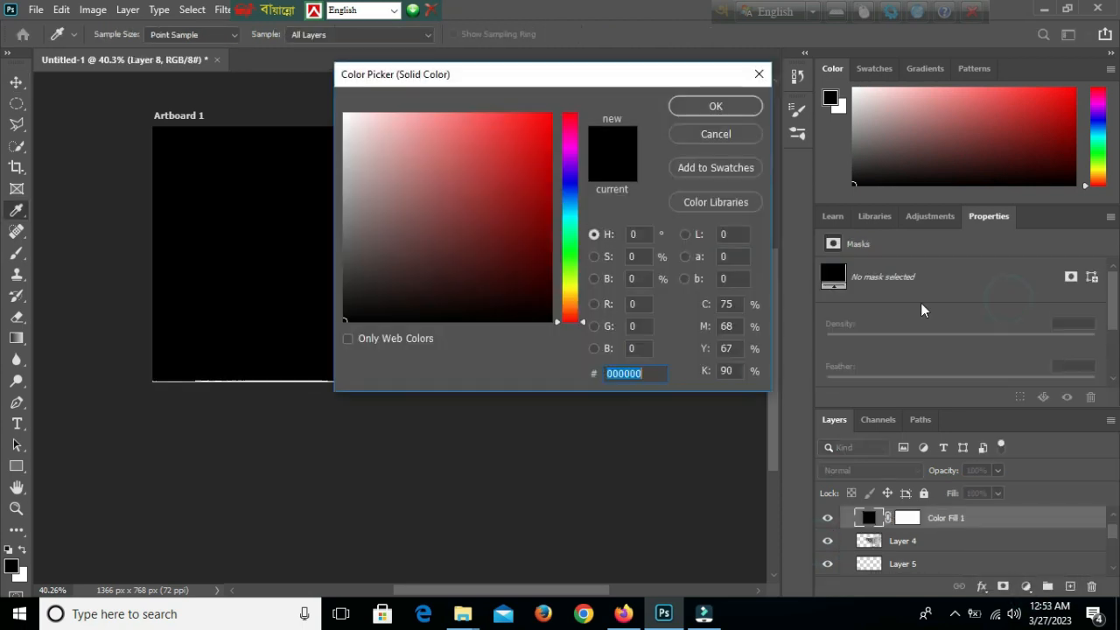
pyautogui.click(567, 297)
pyautogui.moveTo(536, 164); pyautogui.dragTo(443, 115)
pyautogui.click(695, 105)
# Place the Color Fill 1 layer at the bottom of the layer stack, behind the baby, eggshells and hen
pyautogui.moveTo(902, 518)
pyautogui.mouseDown()
pyautogui.moveTo(912, 553)
pyautogui.moveTo(888, 557)
pyautogui.mouseUp()
pyautogui.moveTo(901, 521); pyautogui.dragTo(910, 554)
pyautogui.moveTo(910, 520); pyautogui.dragTo(905, 573)
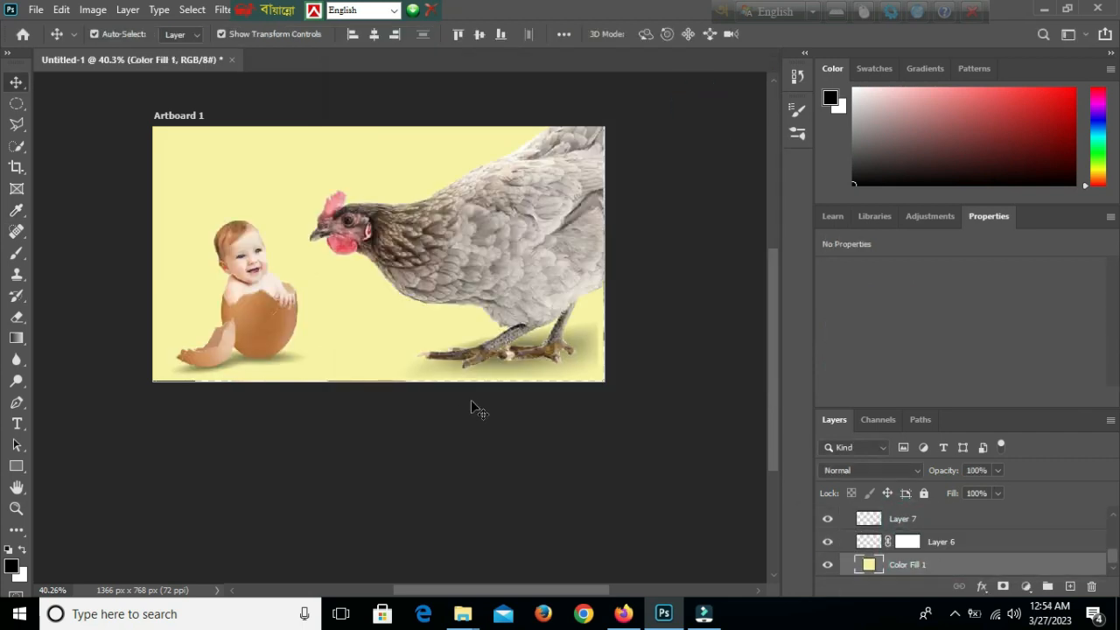
# Try light blue and green background tints and set the Color Fill 1 colour to bright blue (#1ba7f7)
pyautogui.doubleClick(871, 565)
pyautogui.moveTo(615, 95); pyautogui.dragTo(888, 189)
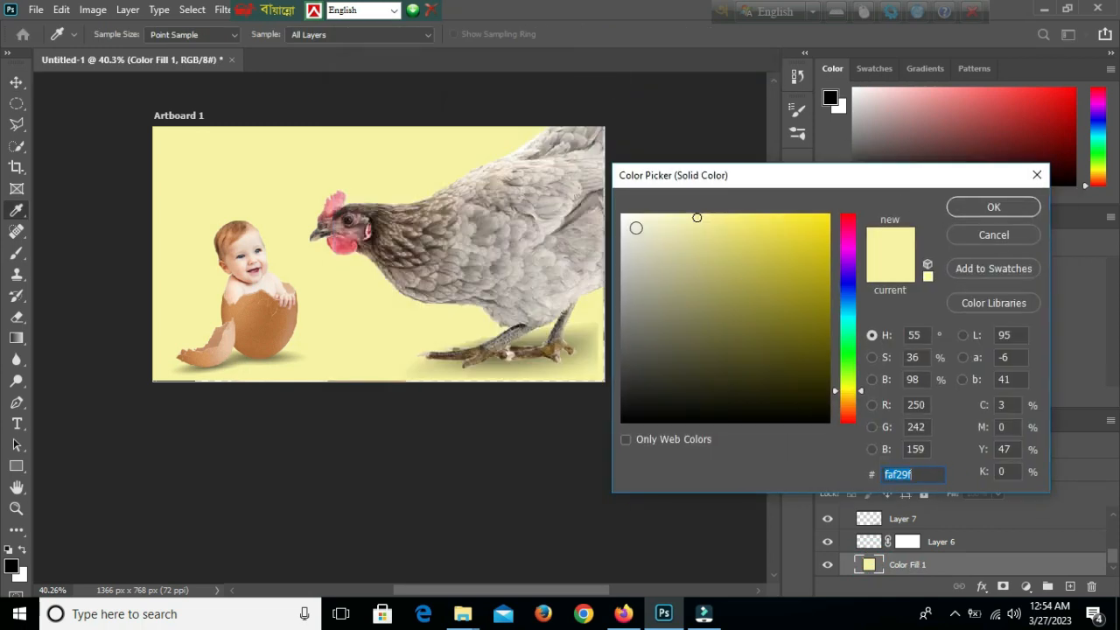
pyautogui.click(847, 295)
pyautogui.moveTo(716, 221); pyautogui.dragTo(705, 215)
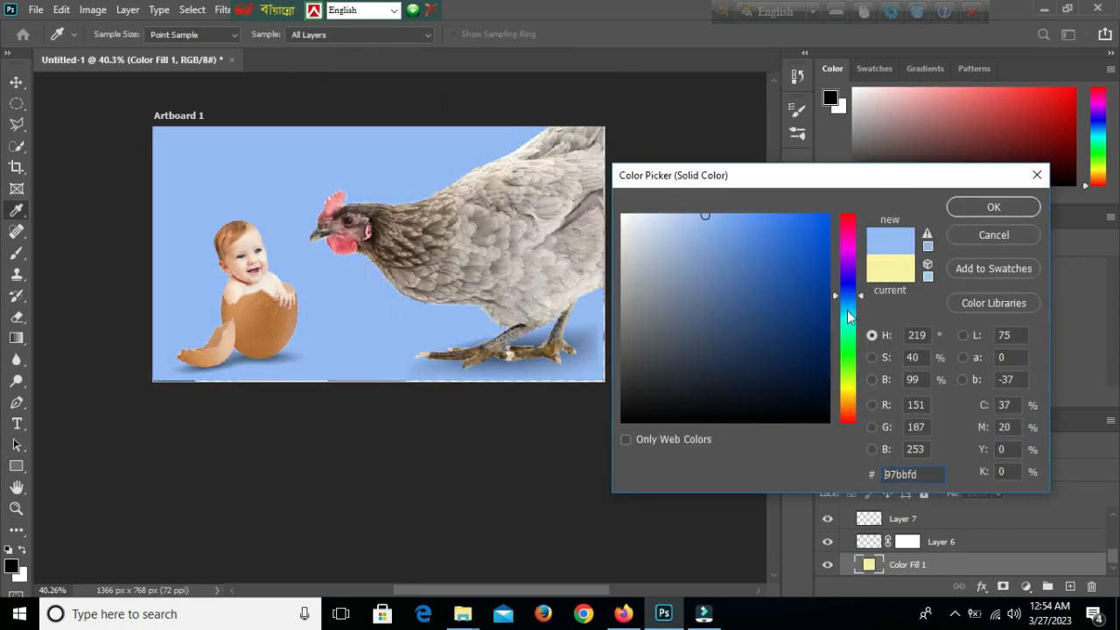
pyautogui.click(848, 312)
pyautogui.moveTo(849, 343)
pyautogui.mouseDown()
pyautogui.moveTo(847, 366)
pyautogui.moveTo(849, 344)
pyautogui.mouseUp()
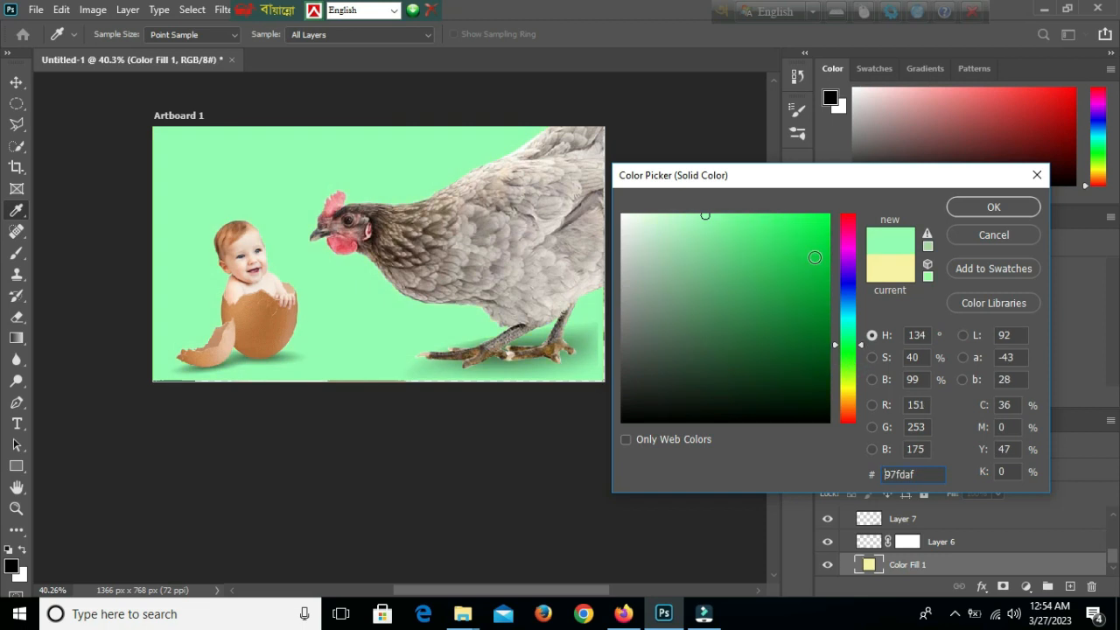
pyautogui.click(791, 219)
pyautogui.click(847, 306)
pyautogui.click(807, 223)
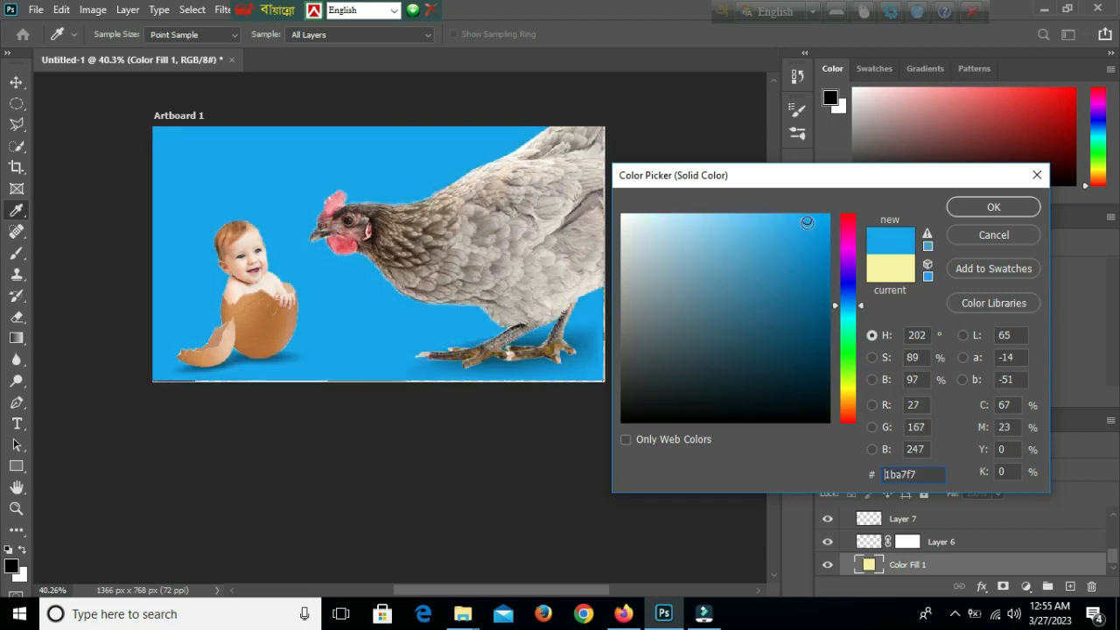
pyautogui.click(976, 210)
pyautogui.press('v')
pyautogui.scroll(1, 560, 241)
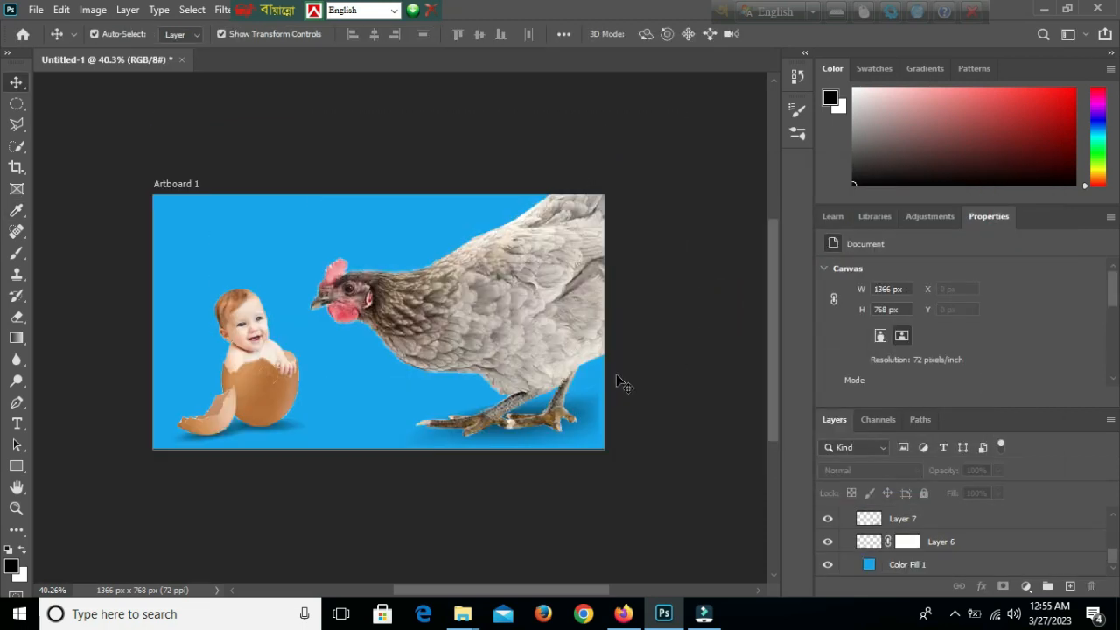
# Erase the leftover light fringe around the eggshell cutout on Layer 1 with a 2 px eraser
pyautogui.click(255, 394)
pyautogui.scroll(10, 281, 377)
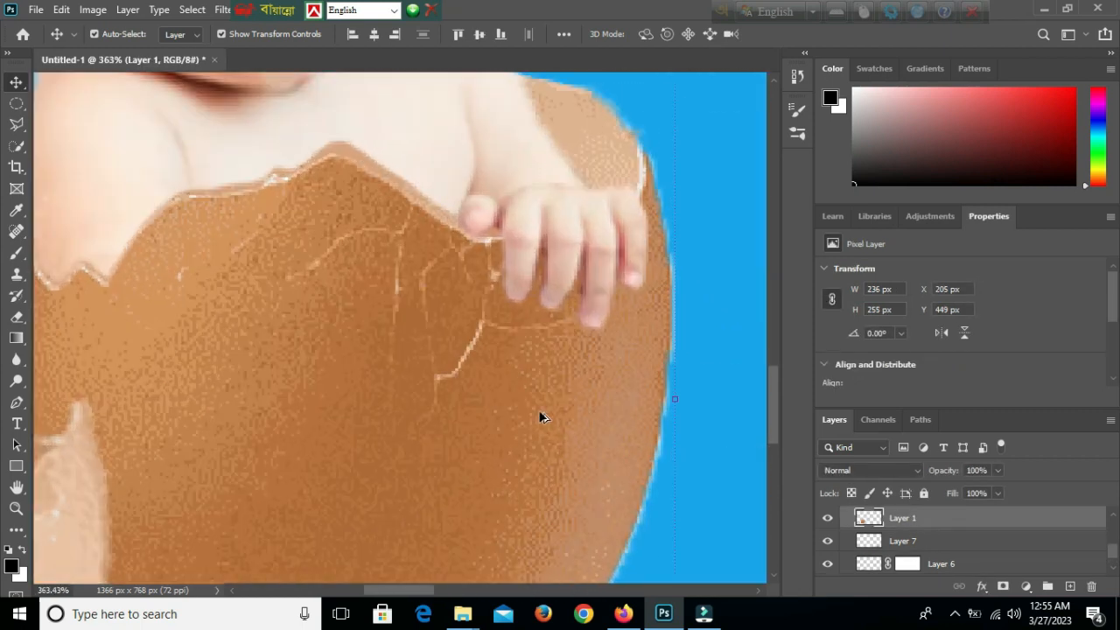
pyautogui.click(17, 317)
pyautogui.scroll(-1, 678, 171)
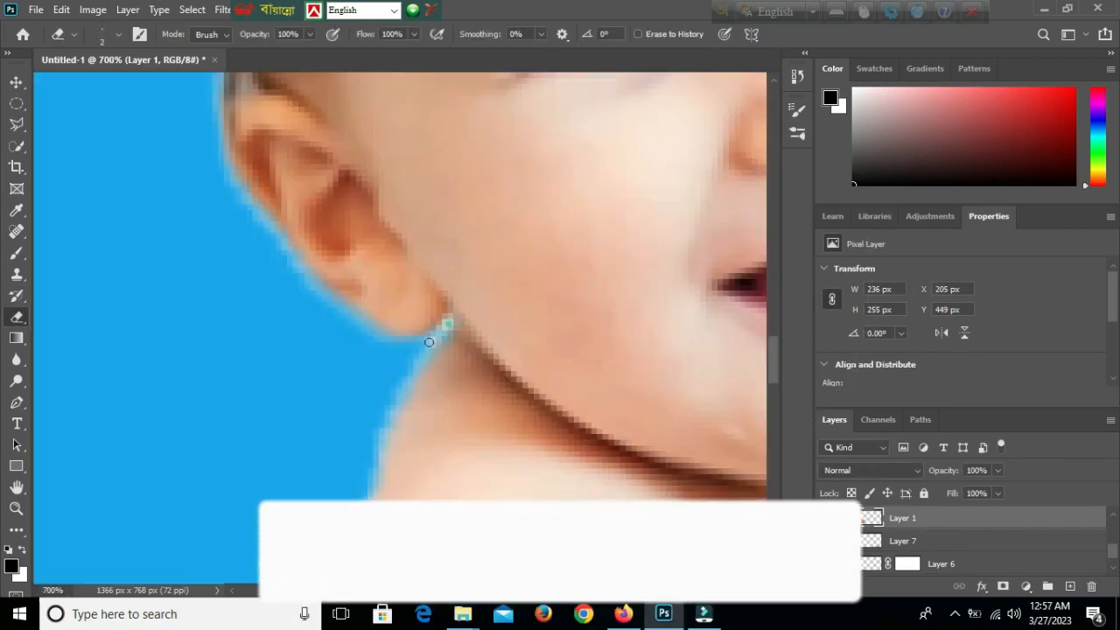